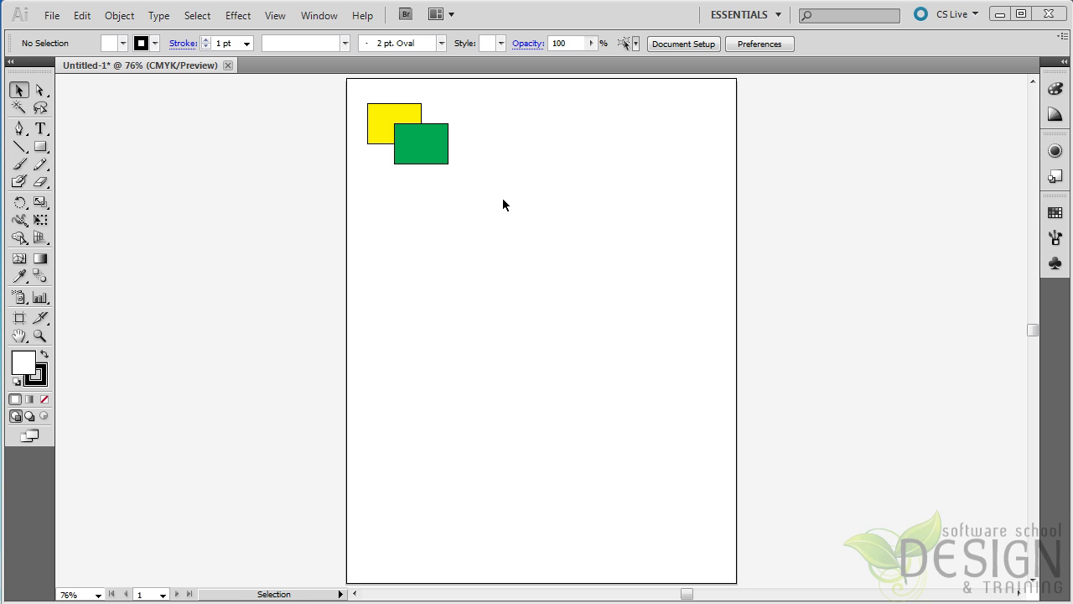
# Step: Zoom in on the yellow and green rectangles
pyautogui.press('ctrl')
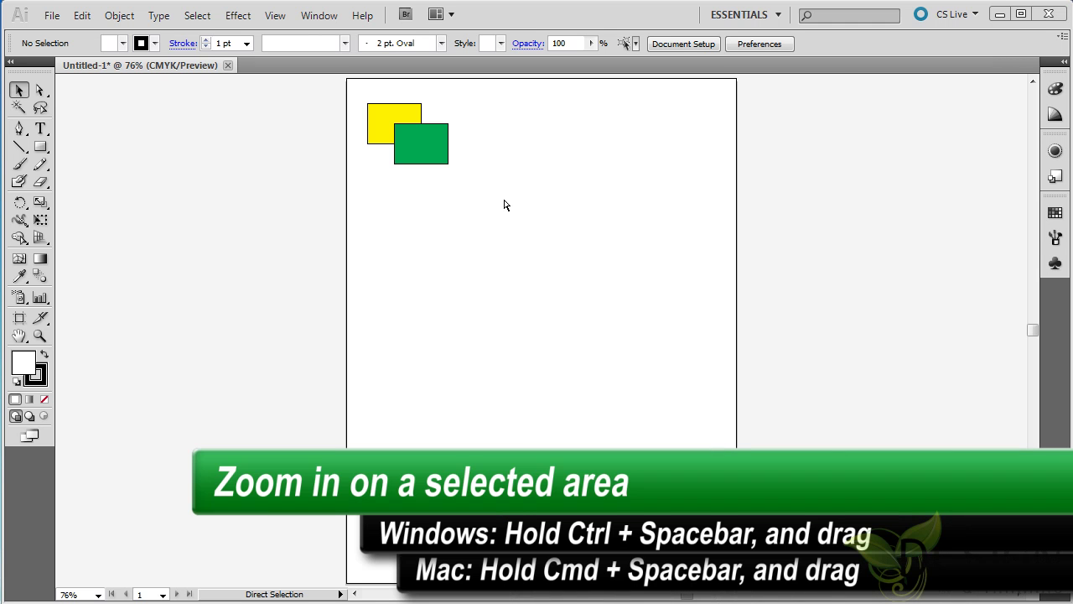
pyautogui.hotkey('ctrl', 'space')
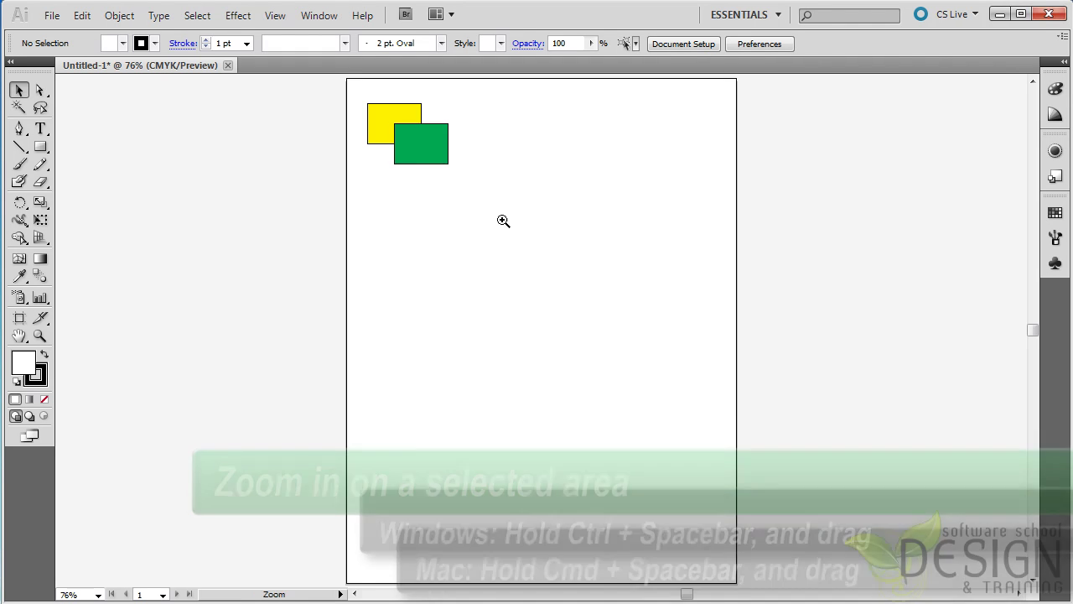
pyautogui.moveTo(523, 232); pyautogui.dragTo(341, 75)
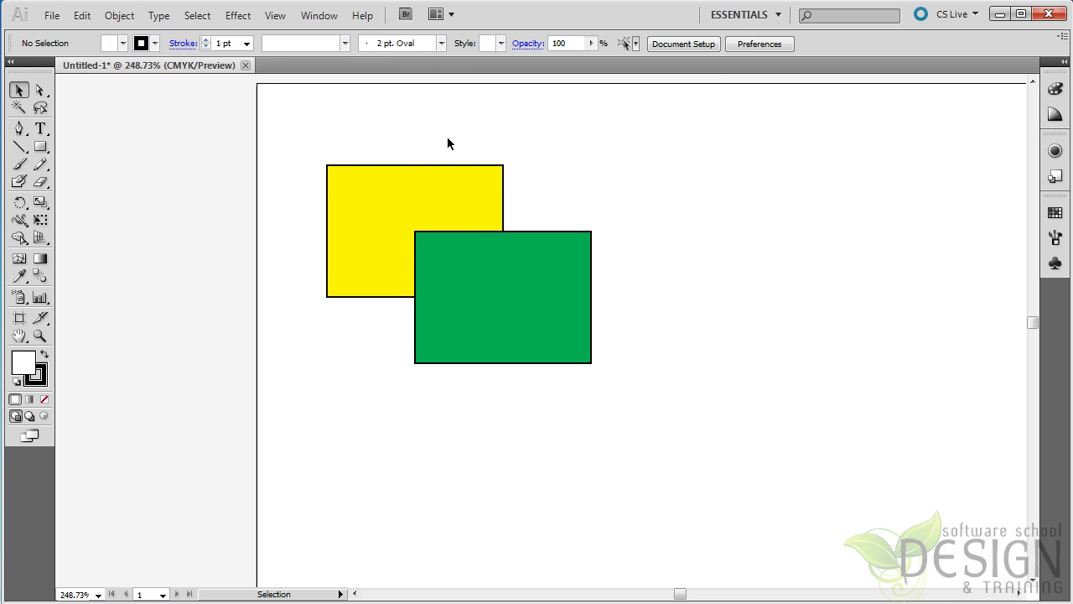
# Step: Marquee-select both rectangles and delete them
pyautogui.click(322, 17)
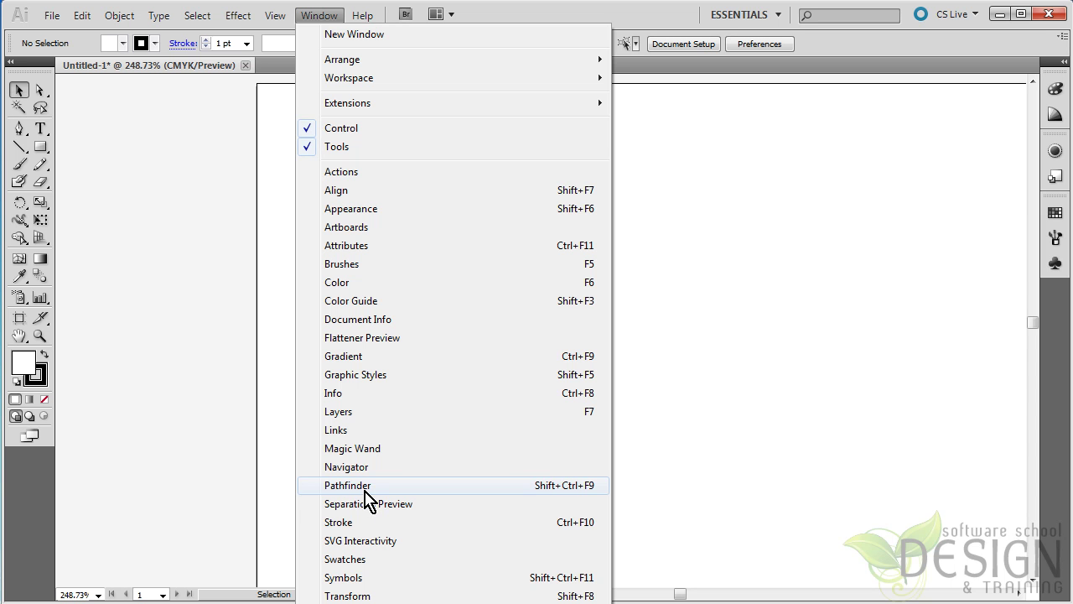
pyautogui.click(277, 372)
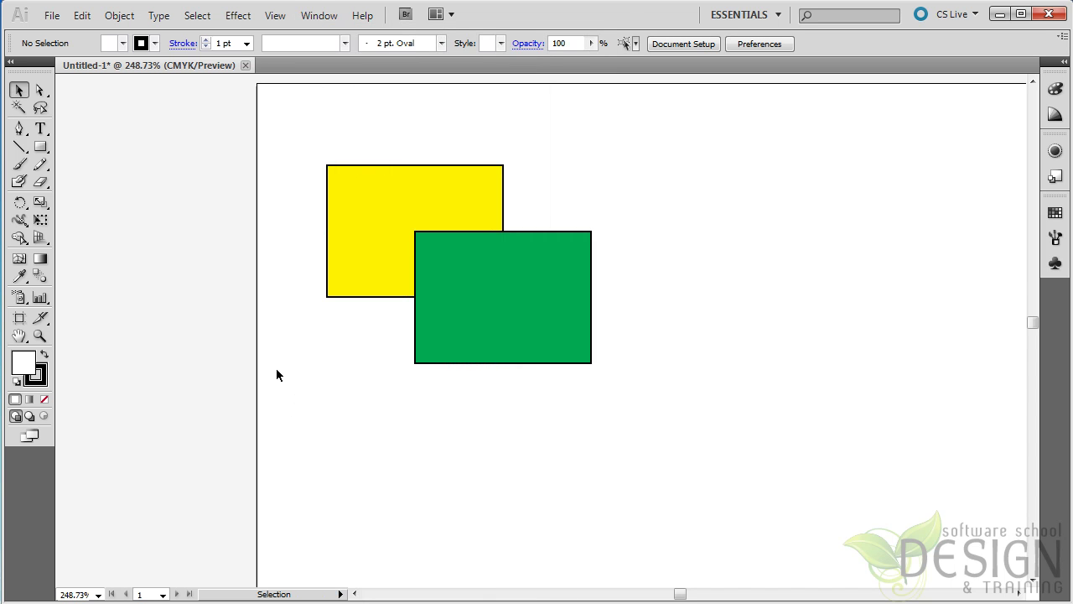
pyautogui.moveTo(278, 375); pyautogui.dragTo(450, 208)
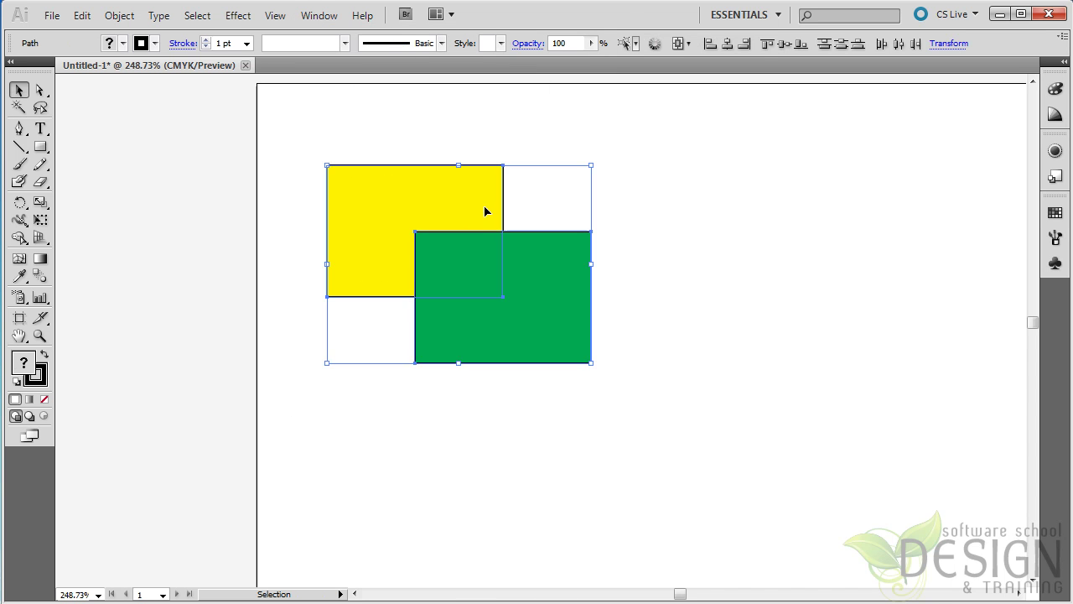
pyautogui.press('Delete')
# Step: Reset default colours and draw a circle near the artboard's top-left
pyautogui.press('d')
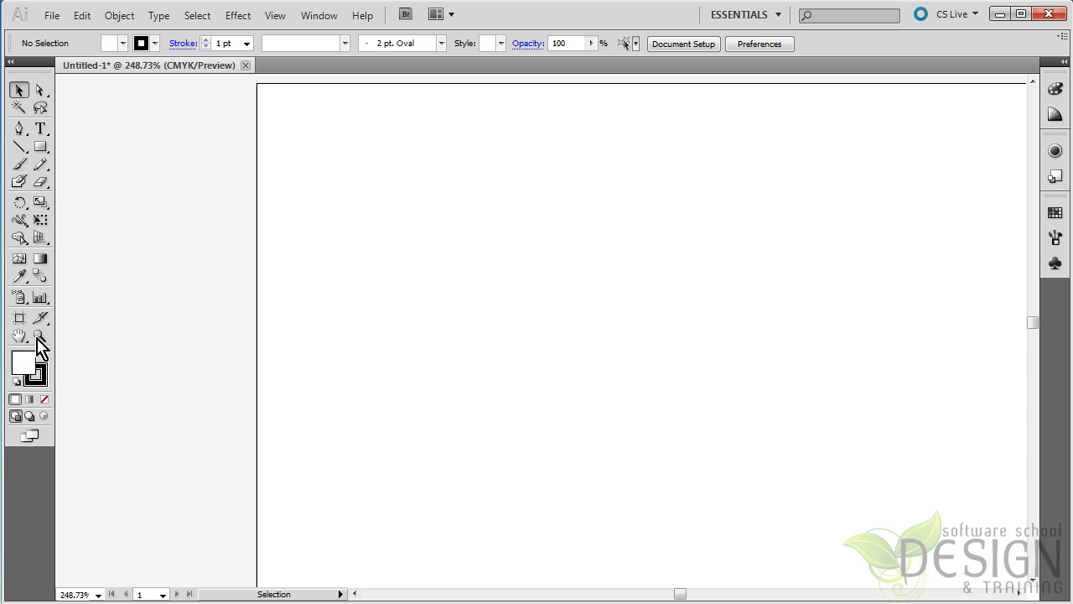
pyautogui.moveTo(44, 156); pyautogui.dragTo(93, 186)
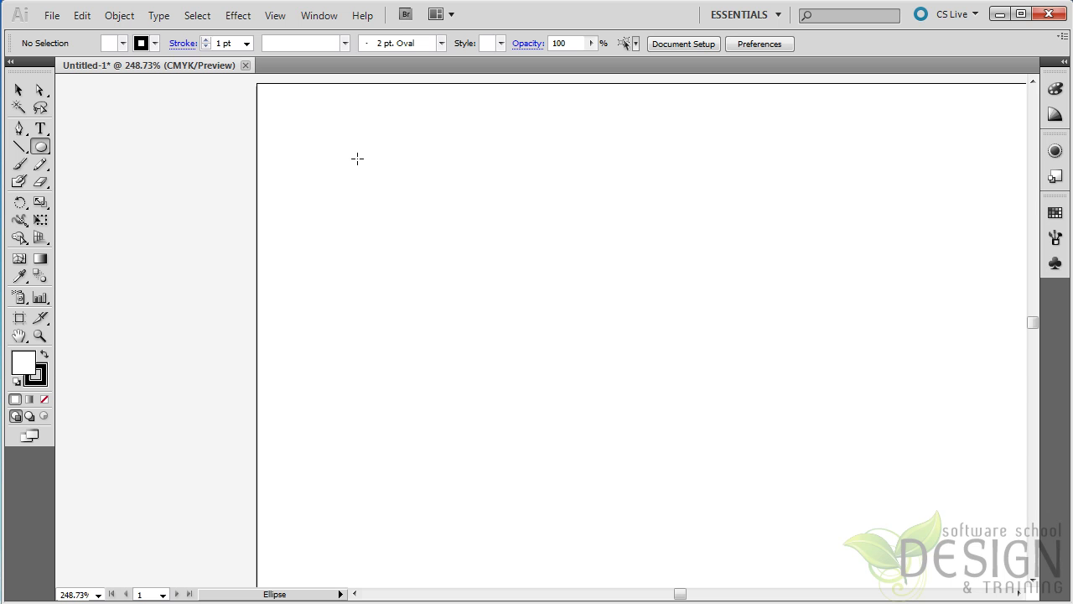
pyautogui.moveTo(356, 141); pyautogui.dragTo(472, 260)
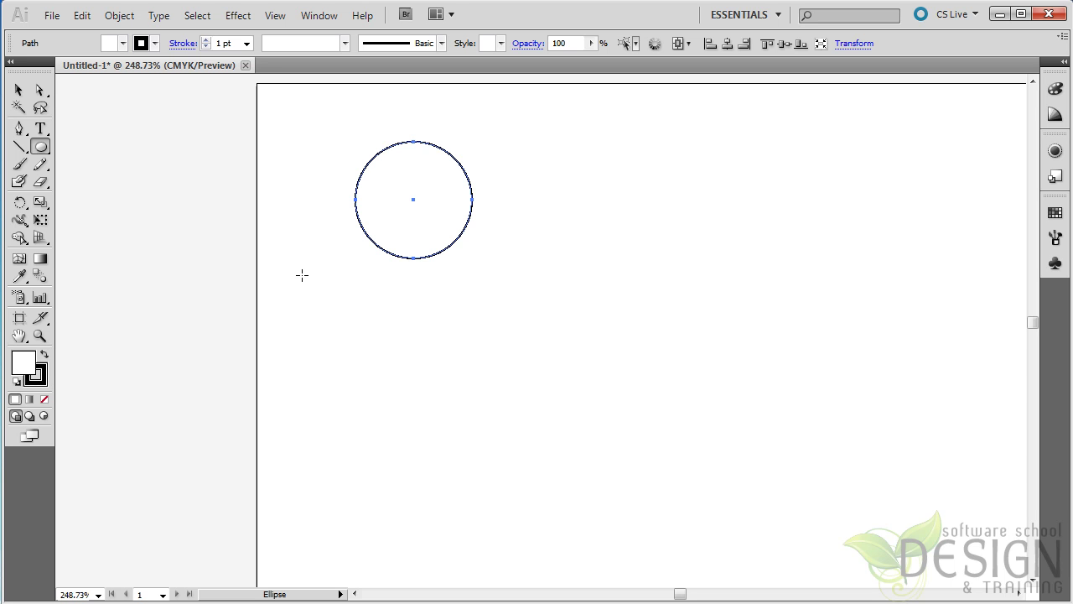
# Step: Give the circle a yellow fill and a 5 pt blue stroke
pyautogui.click(122, 43)
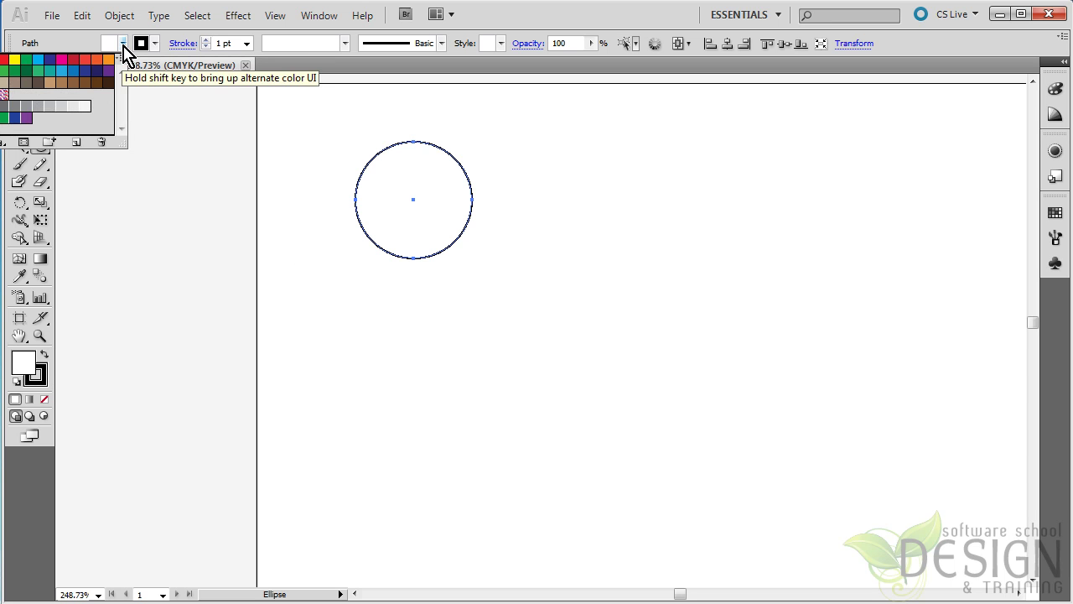
pyautogui.click(15, 60)
pyautogui.click(154, 44)
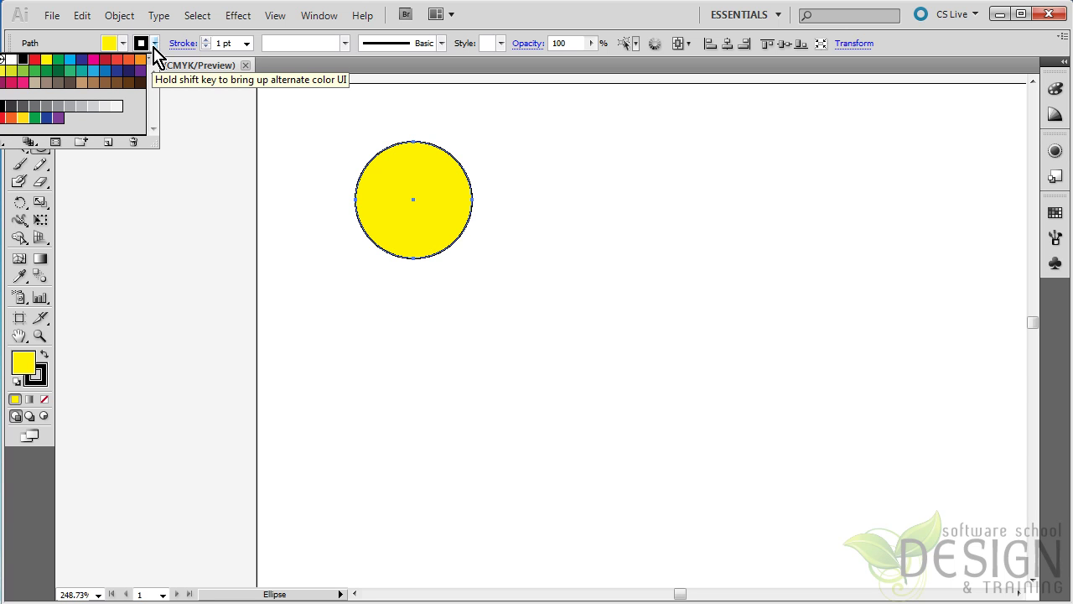
pyautogui.click(81, 60)
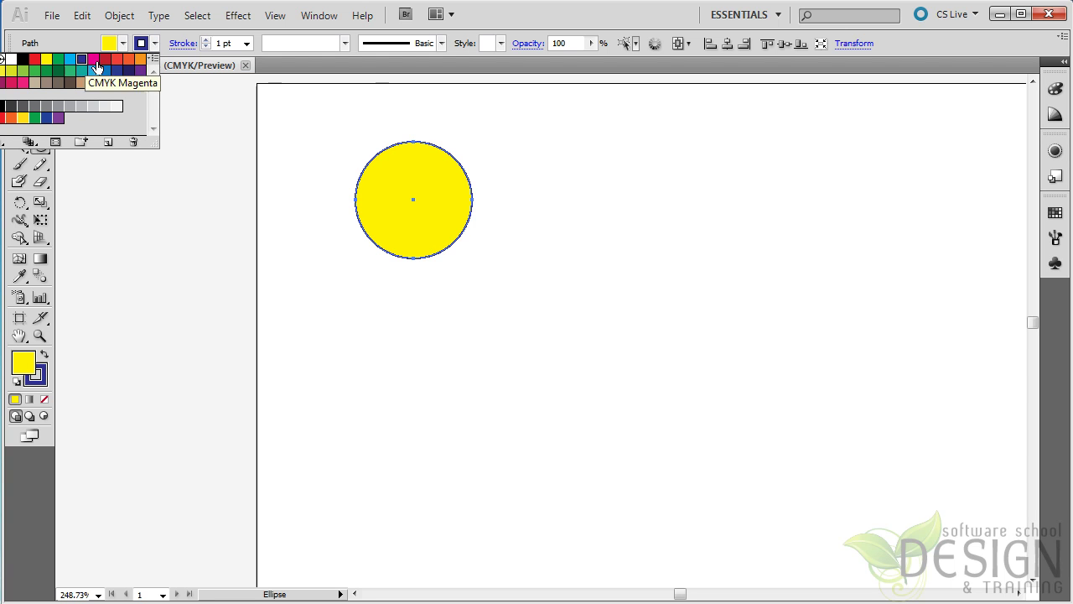
pyautogui.click(247, 44)
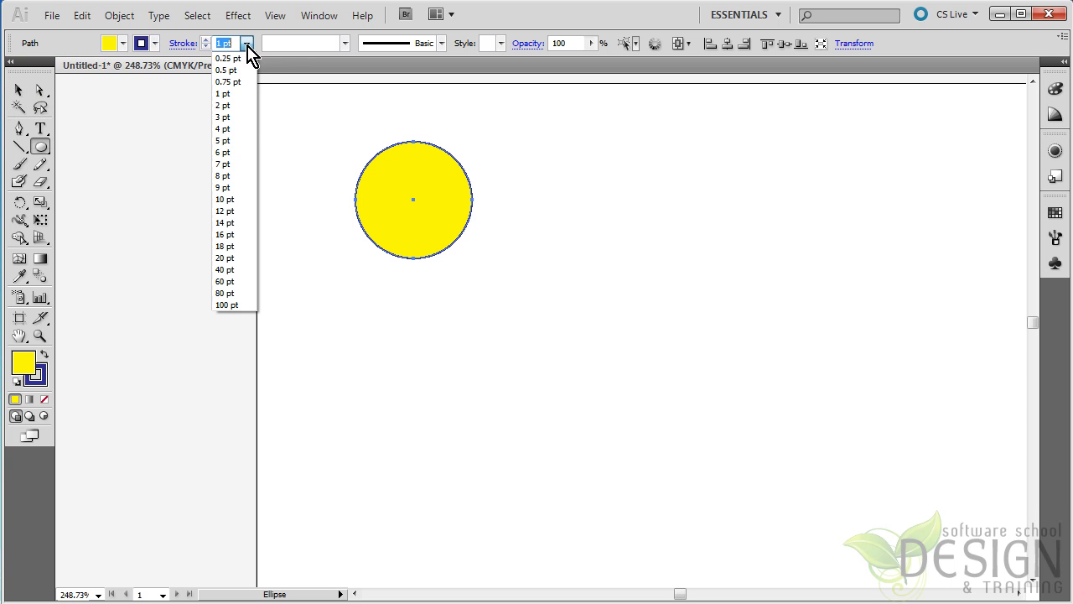
pyautogui.click(228, 140)
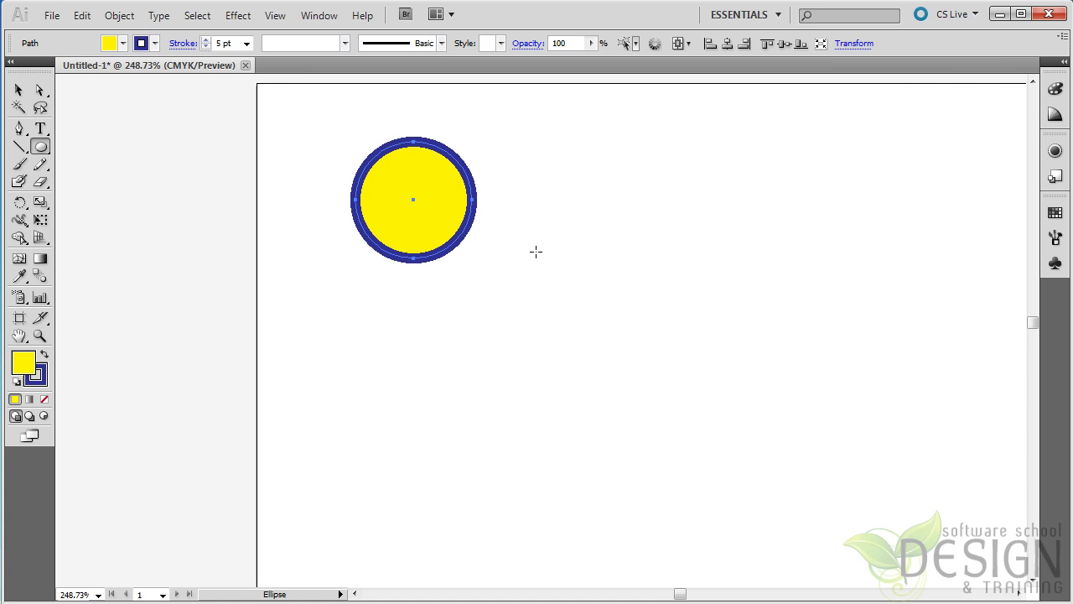
# Step: Alt-drag a copy of the circle down and right, and float the Swatches panel
pyautogui.click(20, 90)
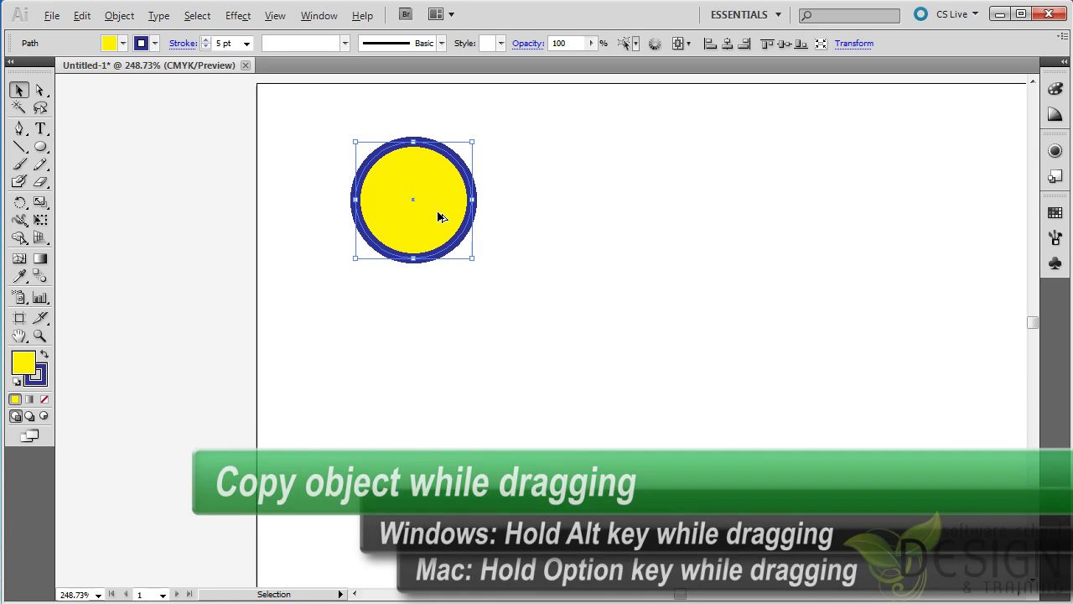
pyautogui.moveTo(440, 216); pyautogui.dragTo(498, 263)
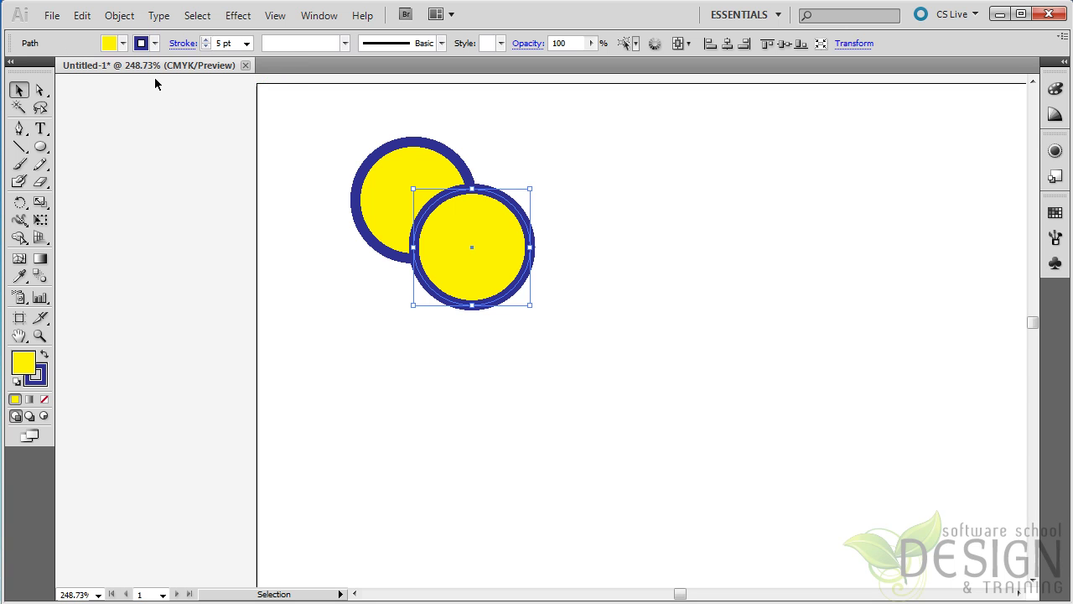
pyautogui.click(1054, 214)
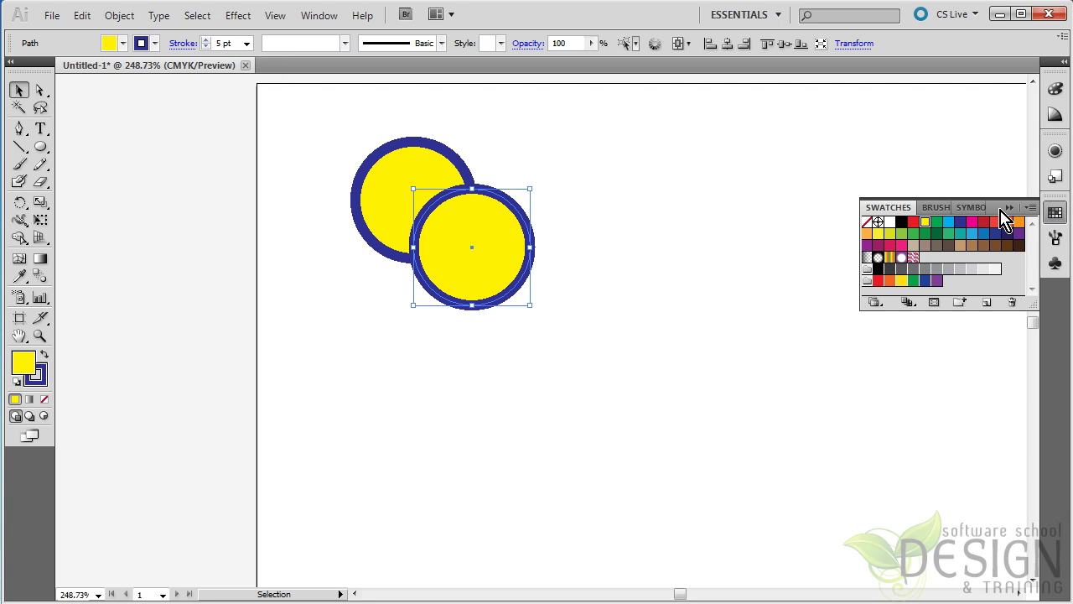
pyautogui.moveTo(998, 216); pyautogui.dragTo(929, 300)
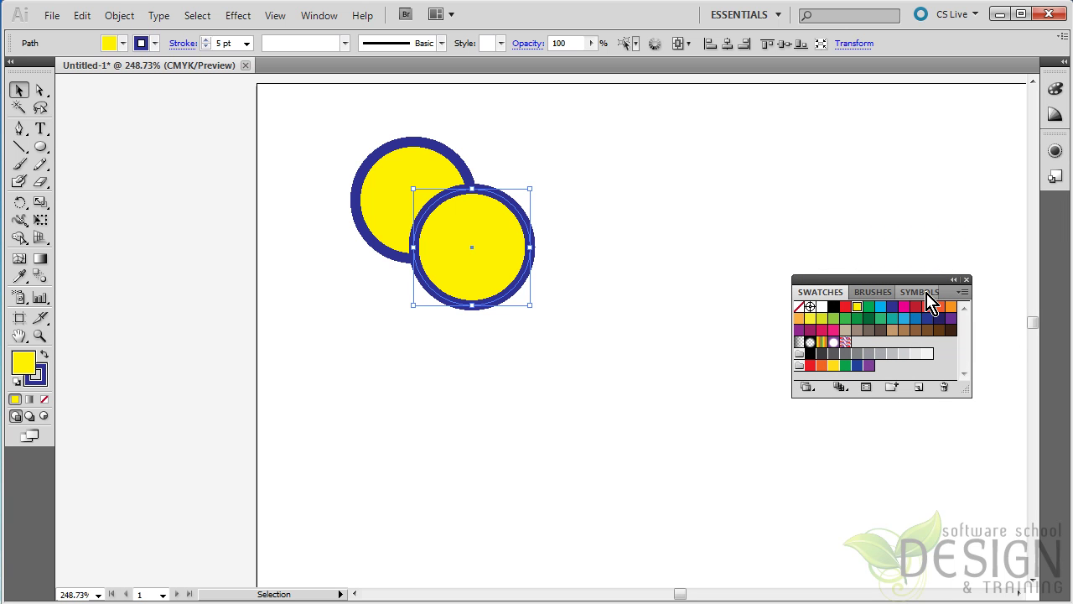
# Step: Give the copied circle a green fill and a red outline
pyautogui.click(868, 307)
pyautogui.click(46, 382)
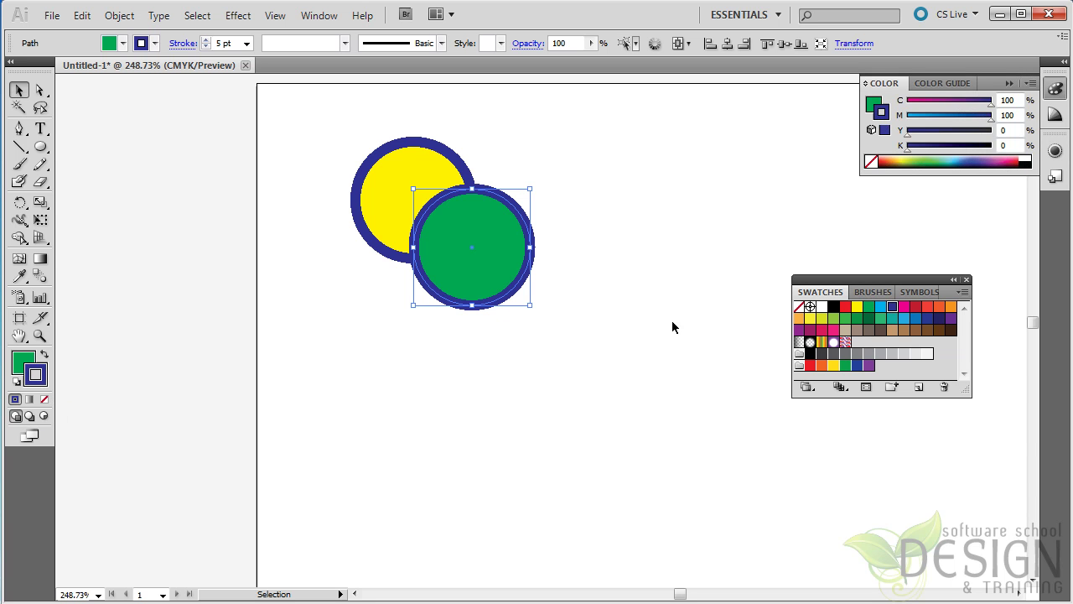
pyautogui.click(927, 308)
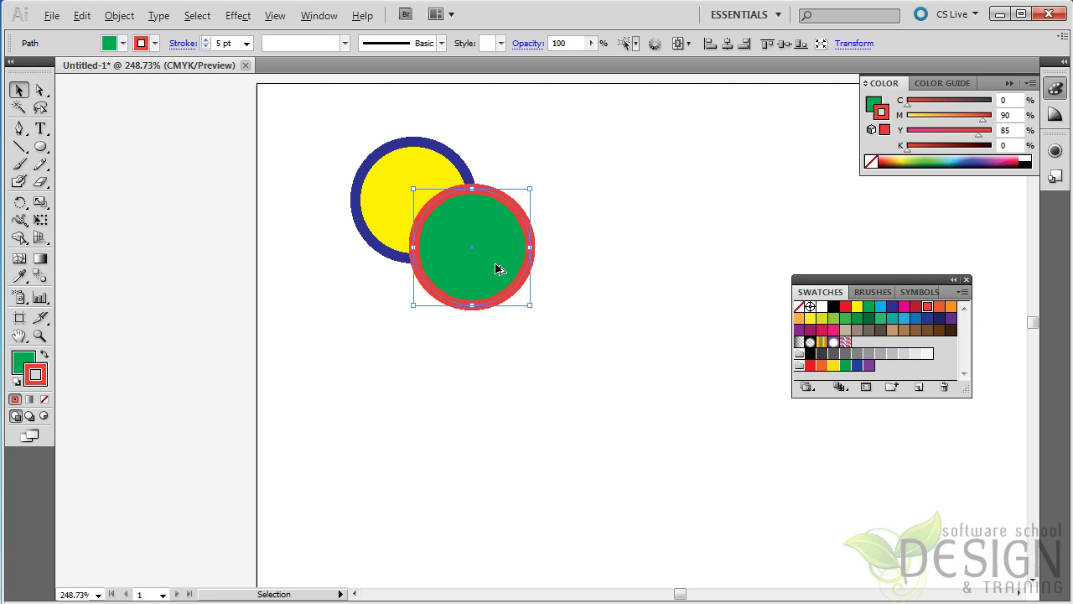
# Step: Add another circle copy, then select the upper-right and middle-right circles with fill active
pyautogui.moveTo(494, 268); pyautogui.dragTo(545, 330)
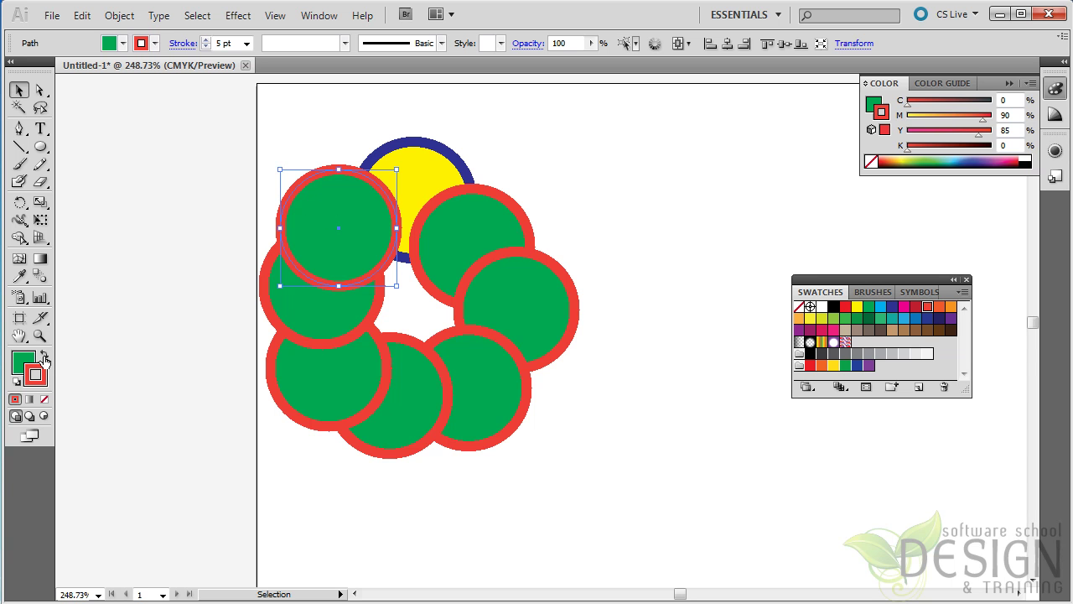
pyautogui.click(497, 224)
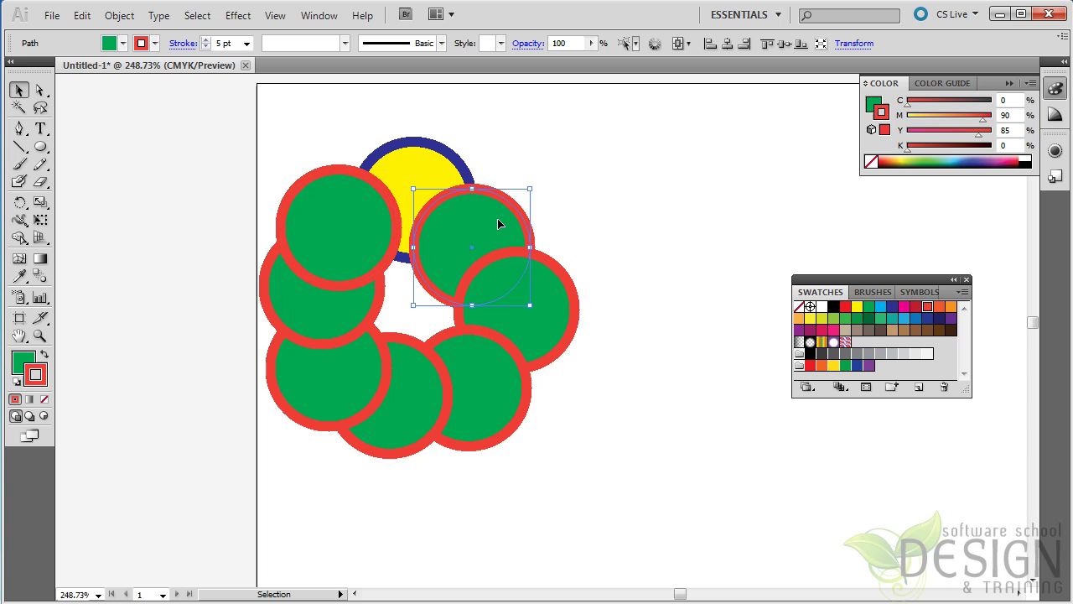
pyautogui.click(557, 319)
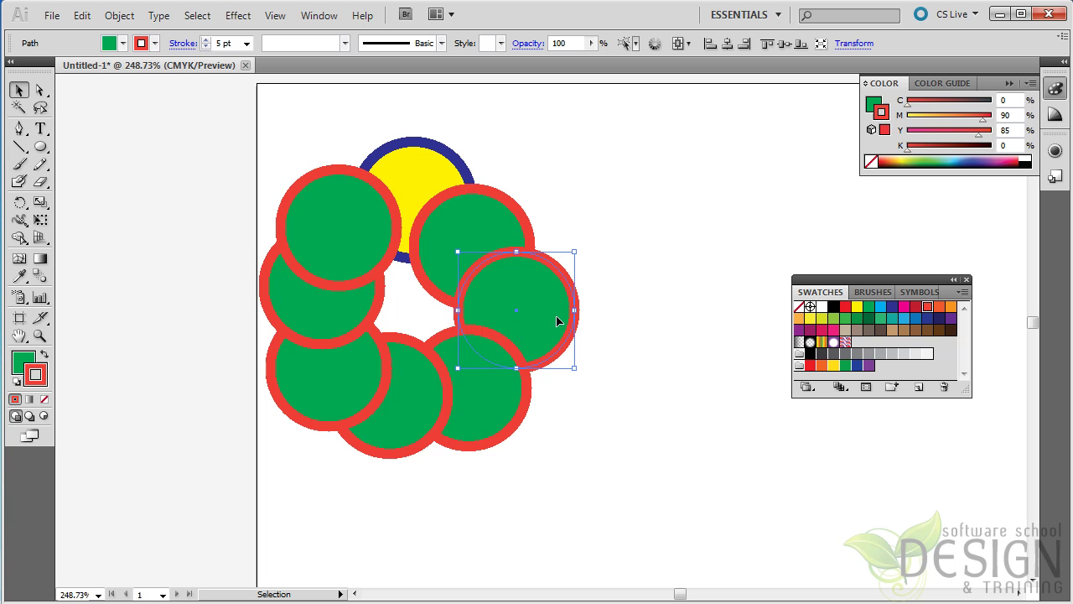
pyautogui.press('x')
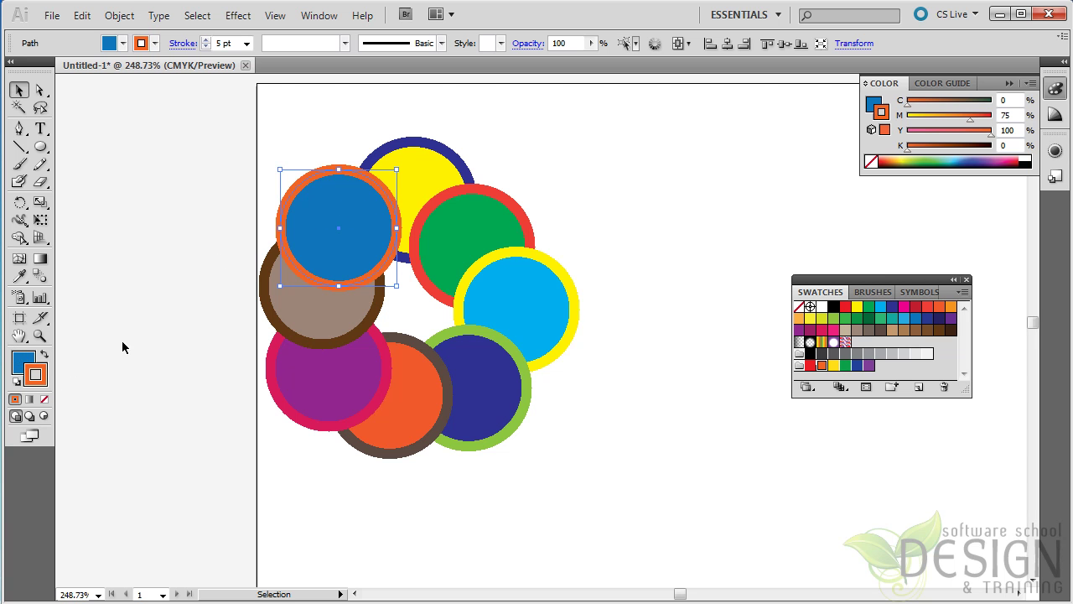
# Step: Shift the whole ring right and slightly down, then marquee-select the yellow and green circles
pyautogui.moveTo(207, 118); pyautogui.dragTo(595, 480)
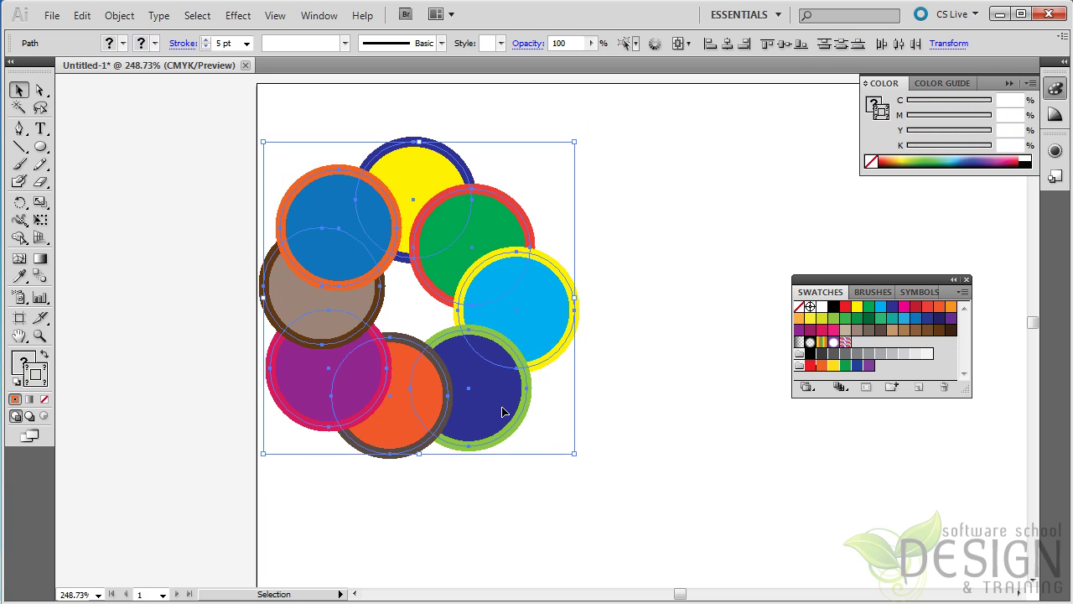
pyautogui.moveTo(503, 412); pyautogui.dragTo(584, 423)
pyautogui.click(724, 206)
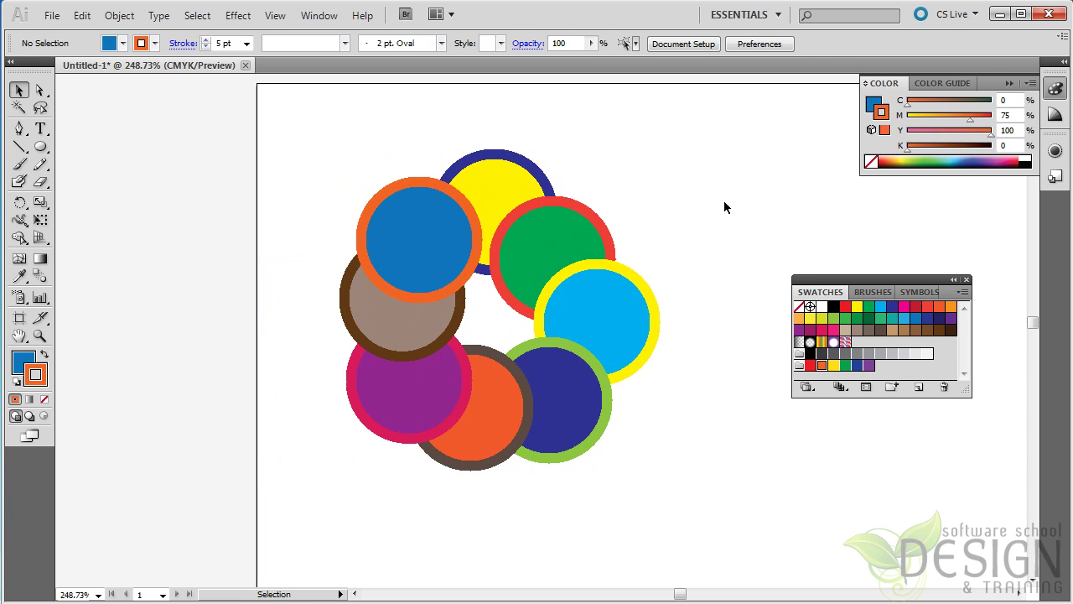
pyautogui.press('x')
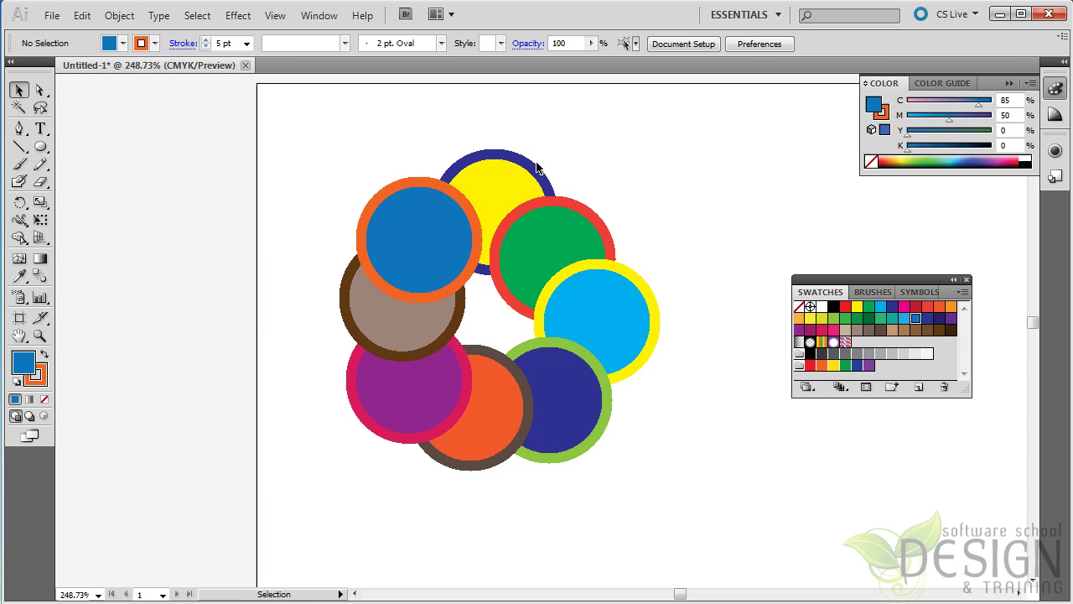
pyautogui.moveTo(510, 118); pyautogui.dragTo(594, 230)
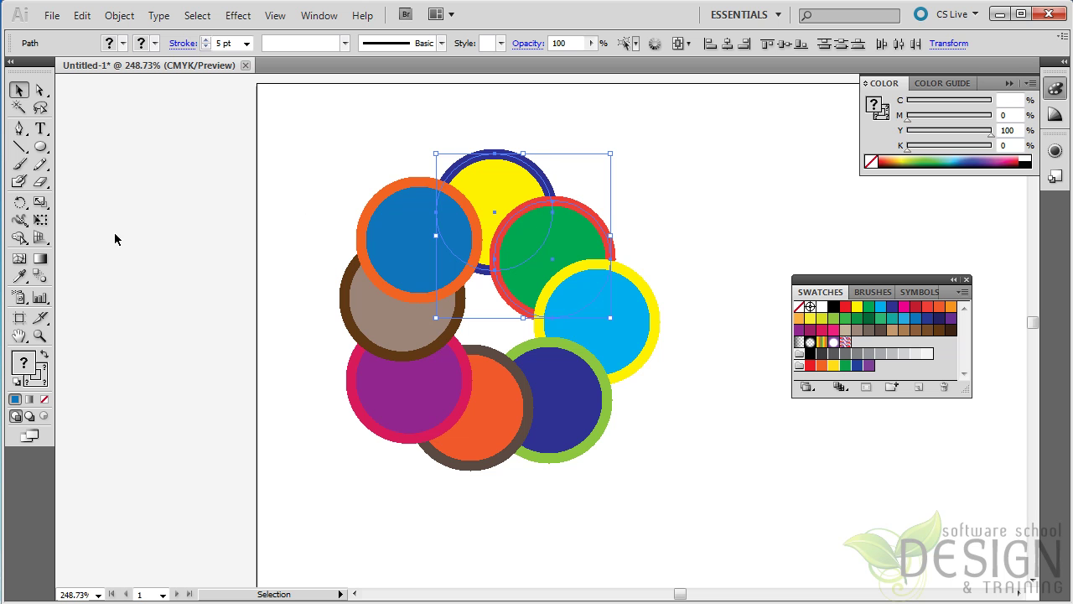
# Step: Use Shape Builder to drag from the green circle into the yellow one, merging them
pyautogui.click(17, 239)
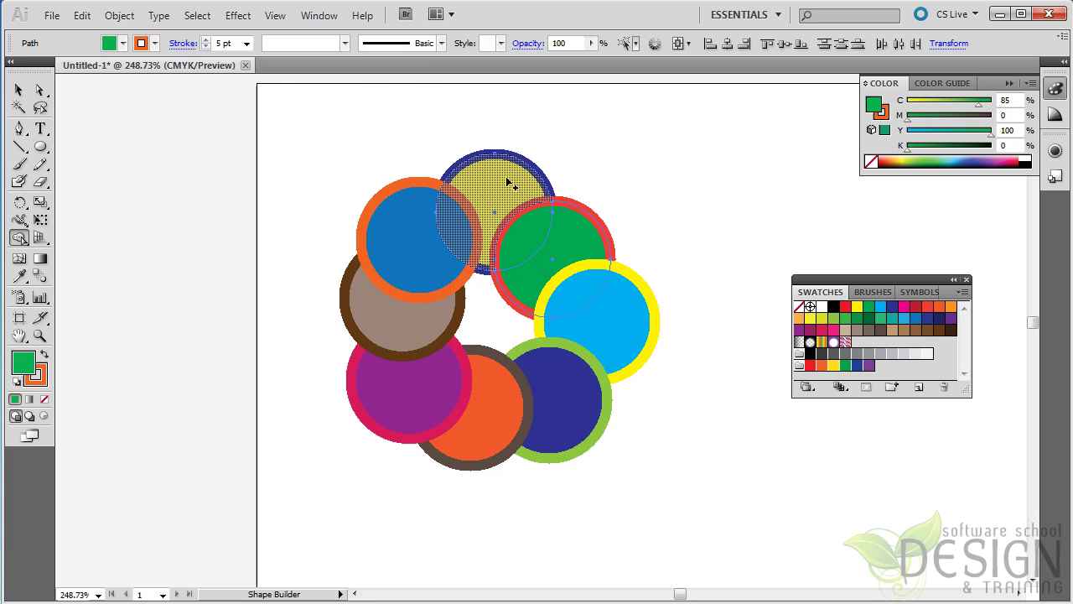
pyautogui.moveTo(506, 181)
pyautogui.mouseDown()
pyautogui.moveTo(538, 226)
pyautogui.moveTo(572, 246)
pyautogui.mouseUp()
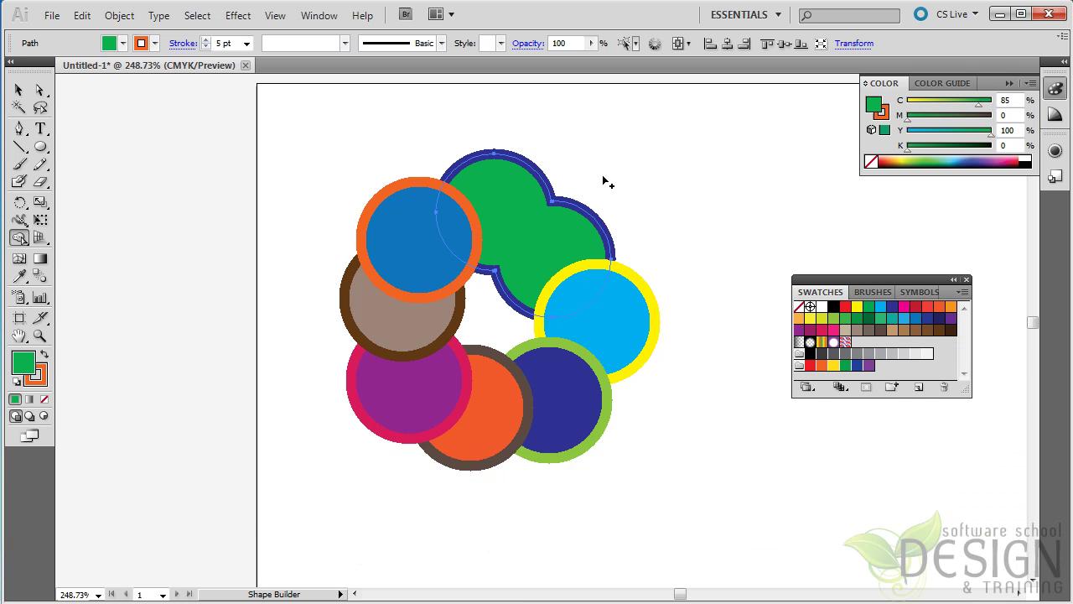
pyautogui.hotkey('ctrl', 'z')
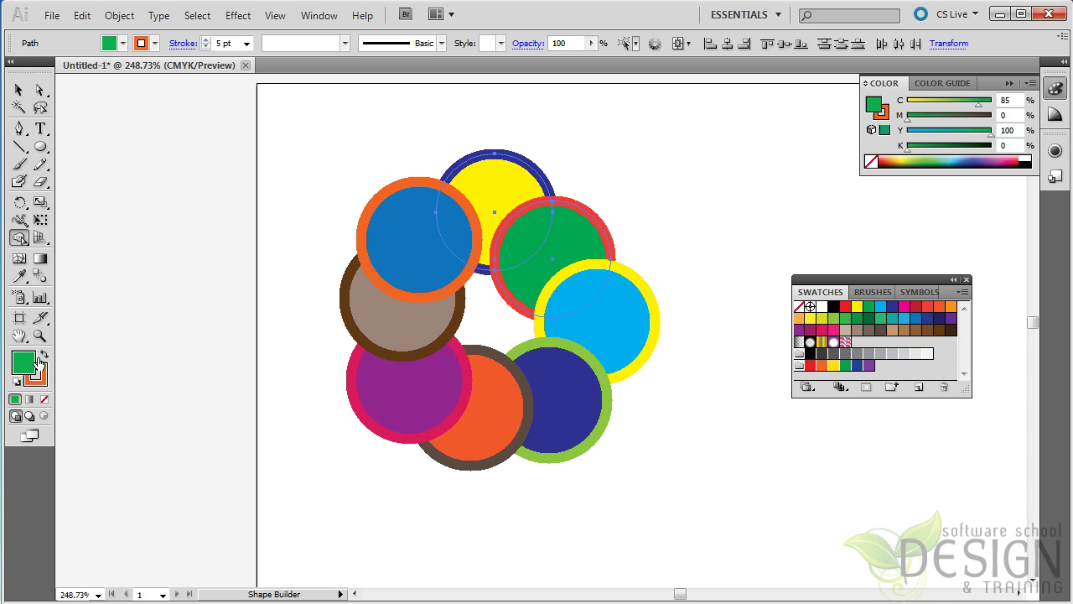
pyautogui.moveTo(573, 248); pyautogui.dragTo(501, 178)
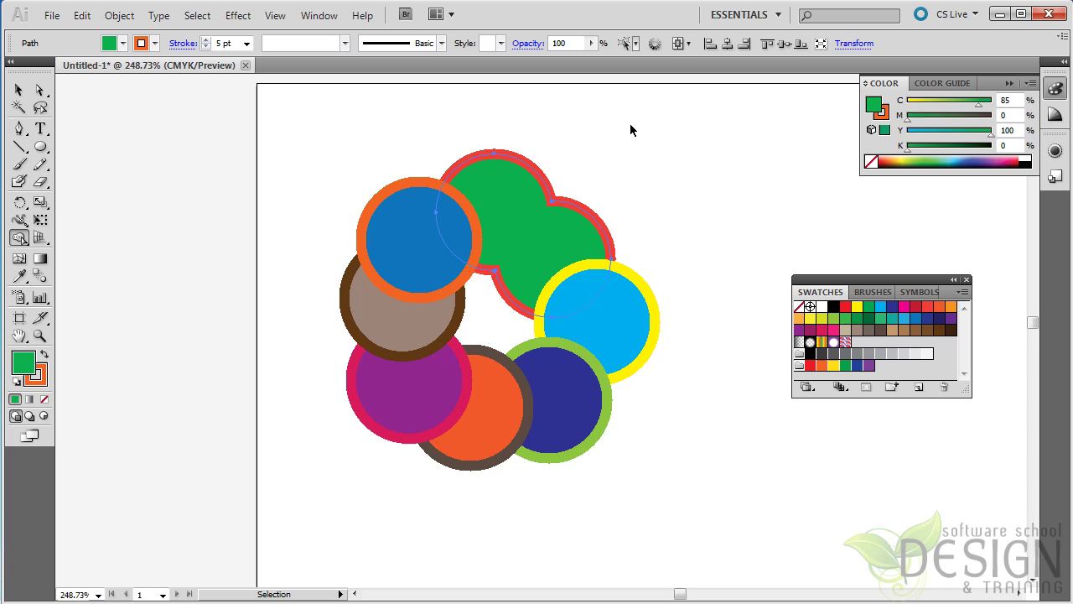
# Step: Undo the merge, test splitting and pulling out the overlap lens, then undo that move
pyautogui.hotkey('ctrl', 'z')
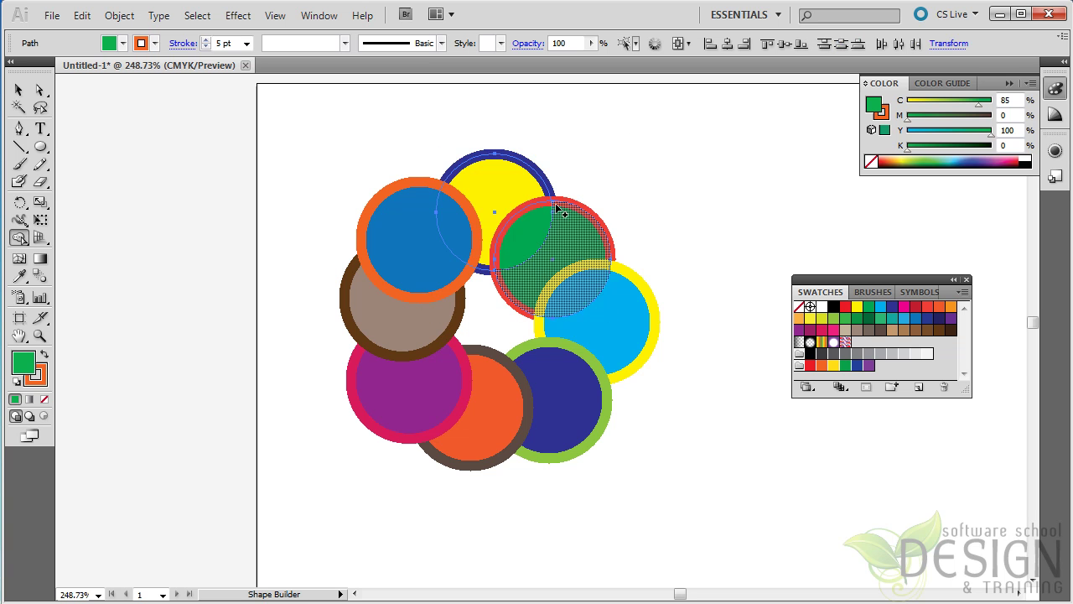
pyautogui.click(530, 232)
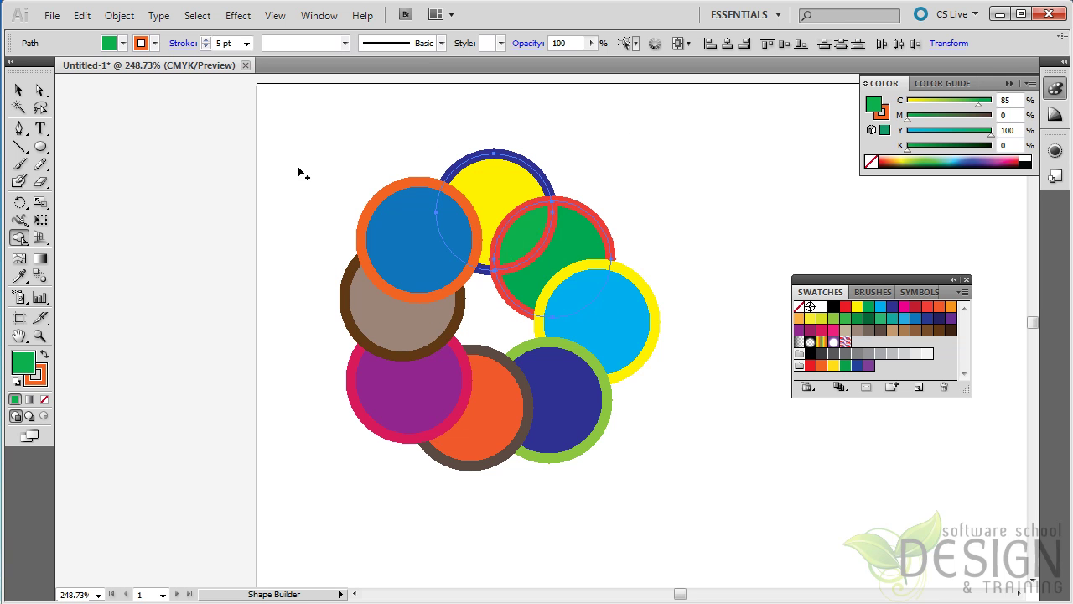
pyautogui.click(20, 90)
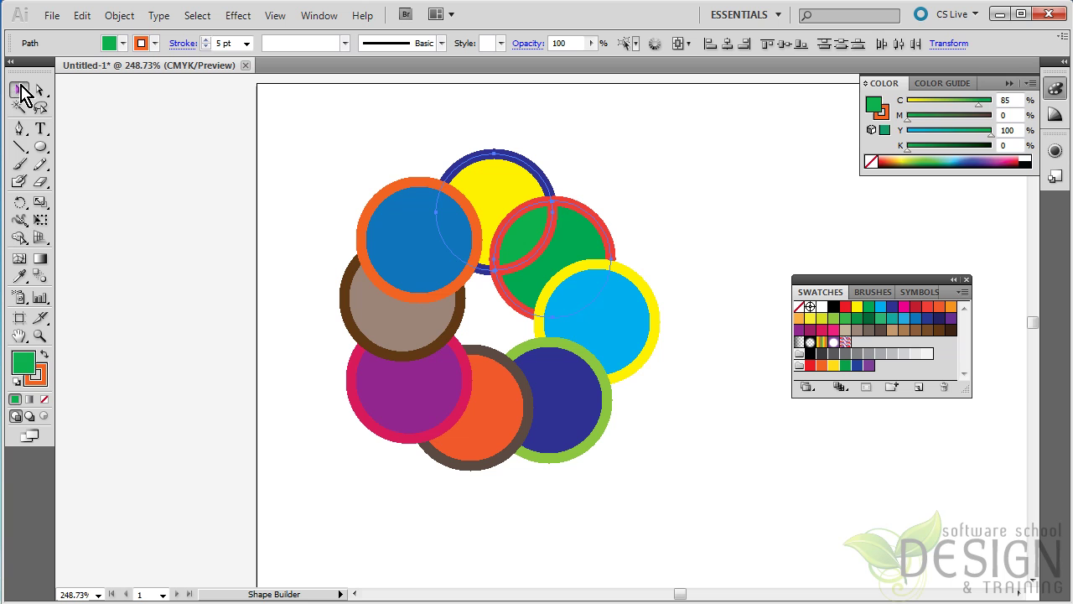
pyautogui.click(672, 174)
pyautogui.click(533, 233)
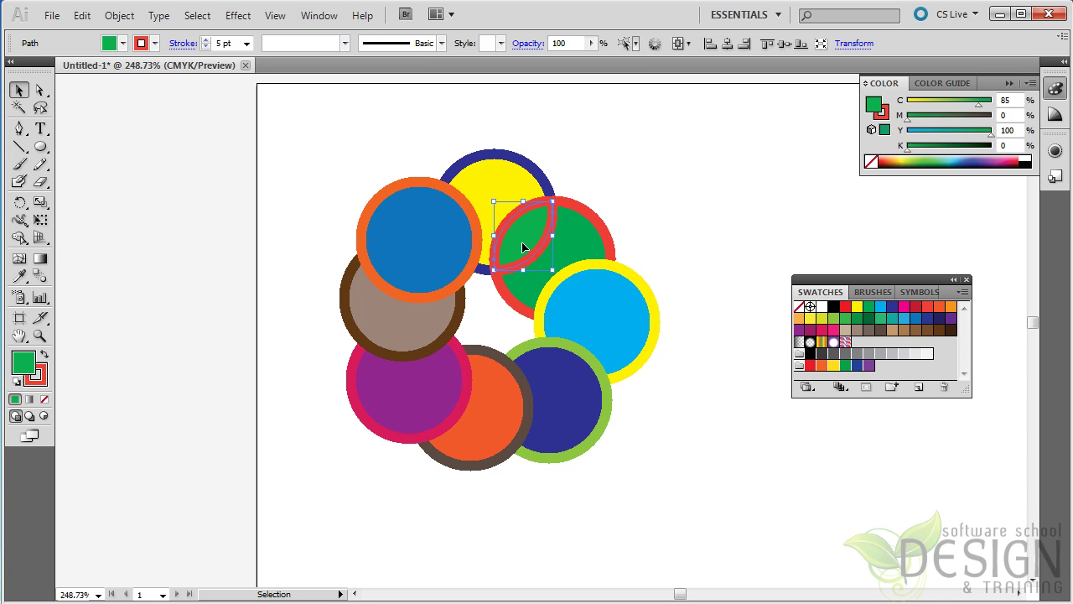
pyautogui.moveTo(522, 248); pyautogui.dragTo(663, 179)
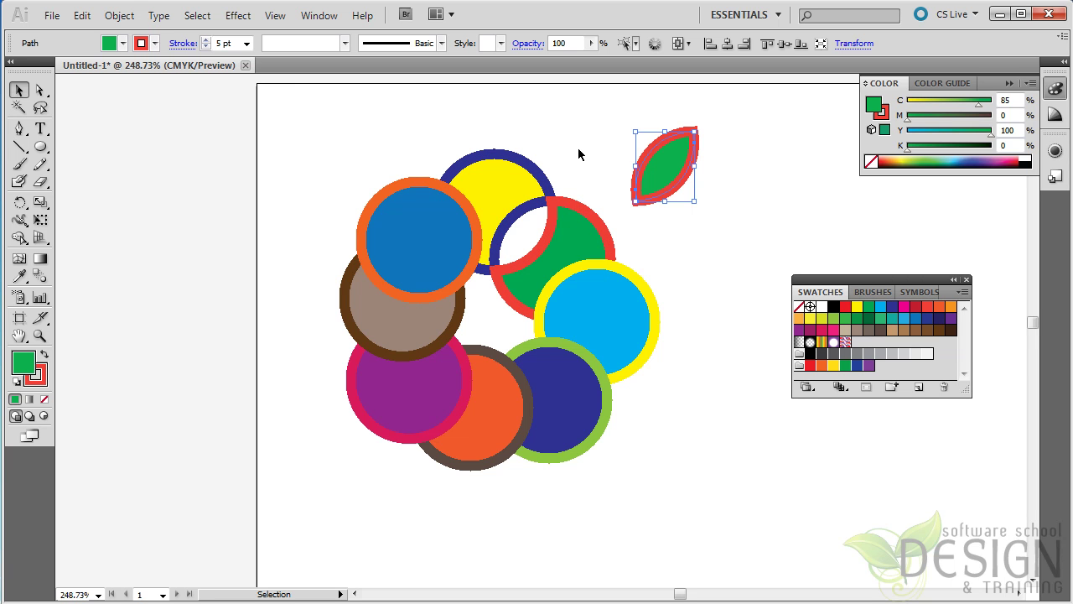
pyautogui.hotkey('ctrl', 'z')
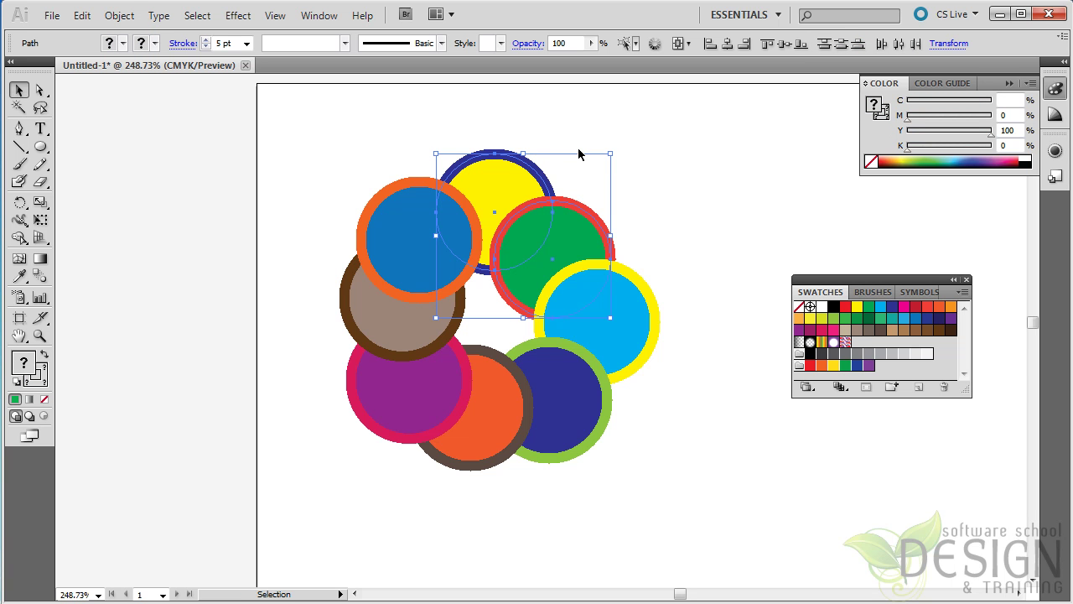
pyautogui.click(21, 241)
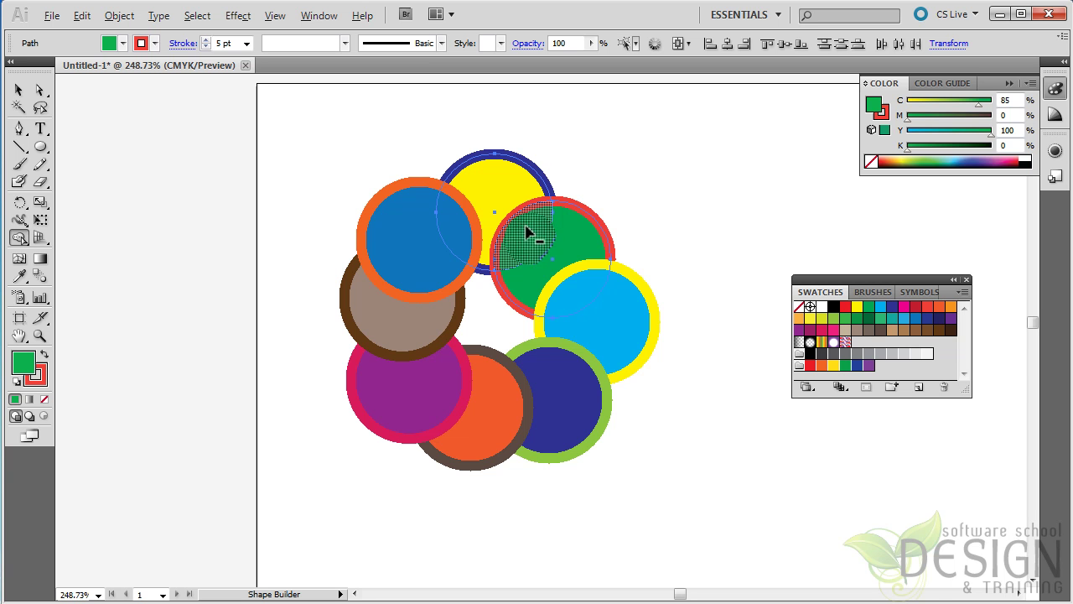
pyautogui.moveTo(528, 234); pyautogui.dragTo(508, 190)
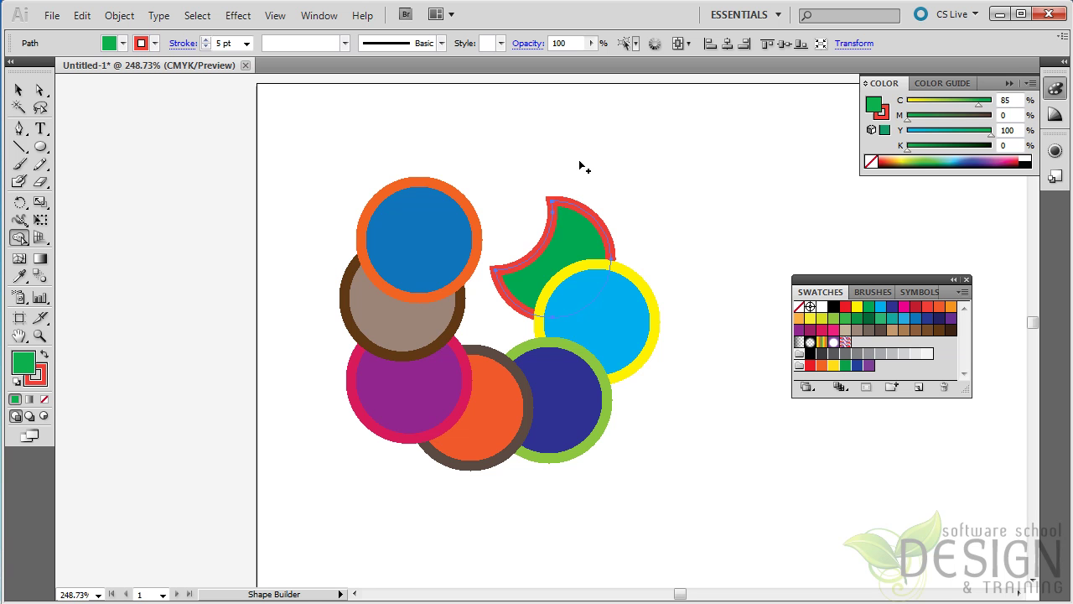
pyautogui.hotkey('ctrl', 'z')
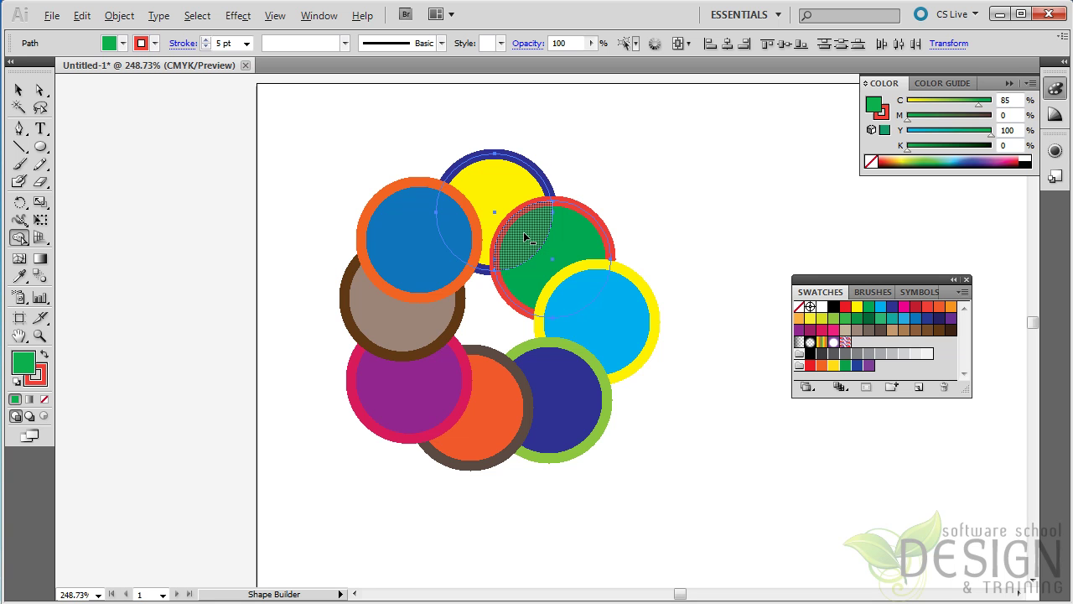
pyautogui.moveTo(527, 231); pyautogui.dragTo(575, 235)
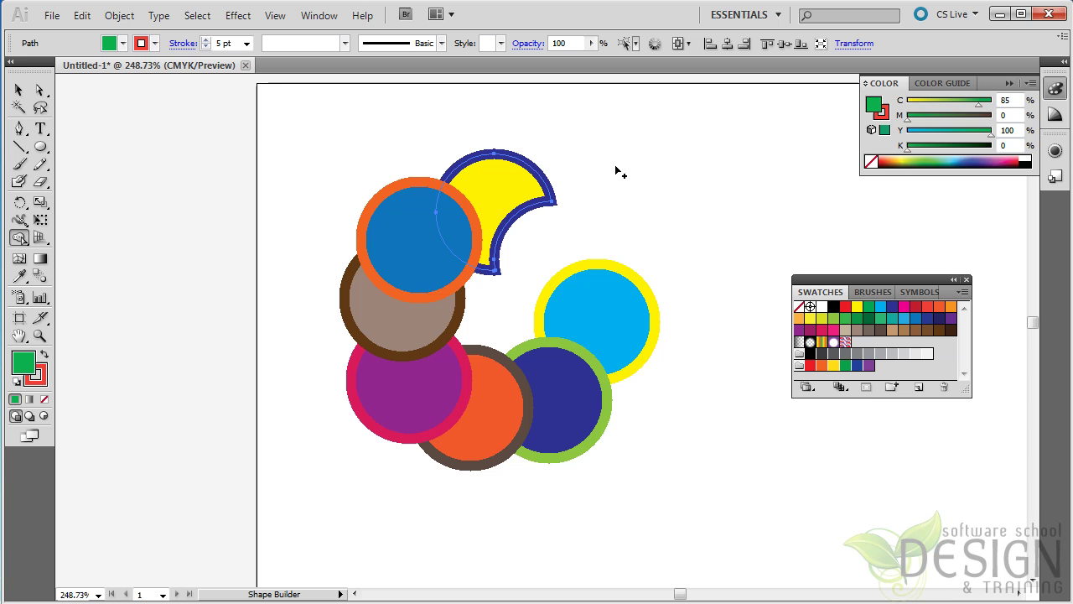
pyautogui.hotkey('ctrl', 'z')
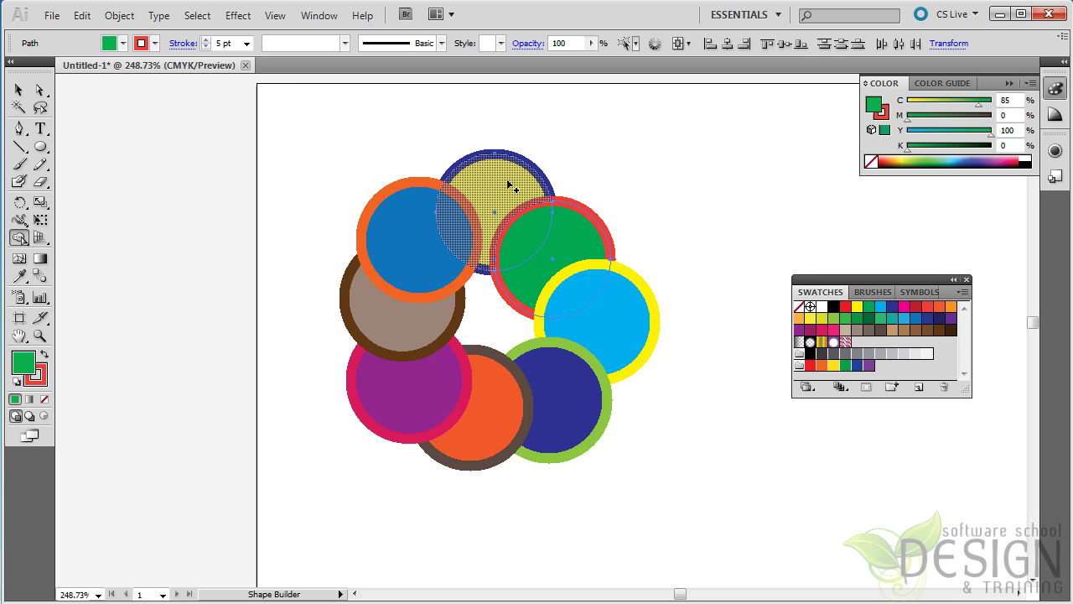
pyautogui.press('alt')
pyautogui.moveTo(502, 188); pyautogui.dragTo(575, 245)
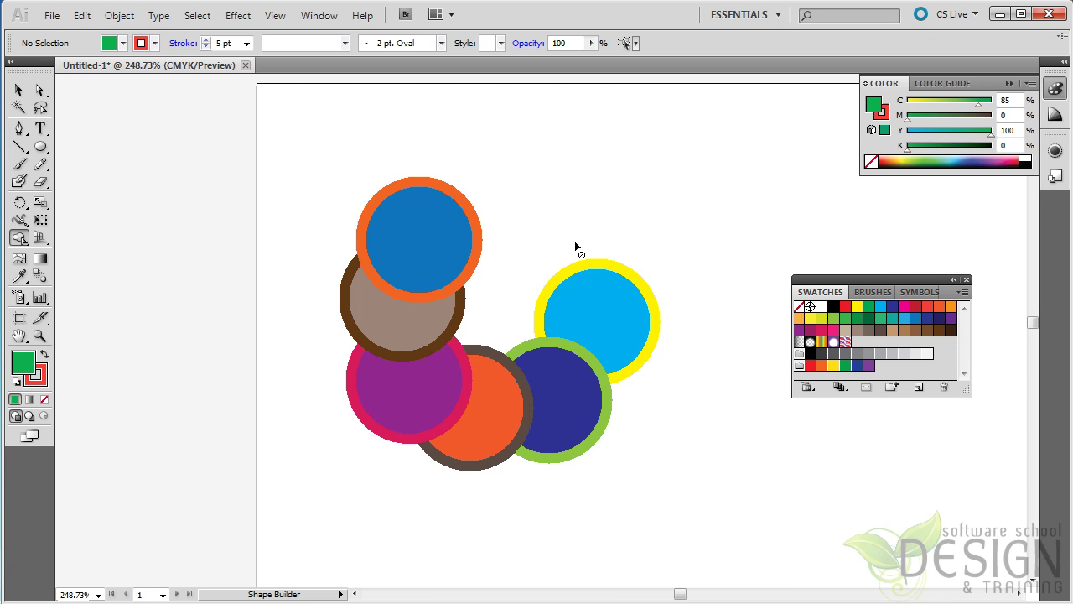
pyautogui.hotkey('ctrl', 'z')
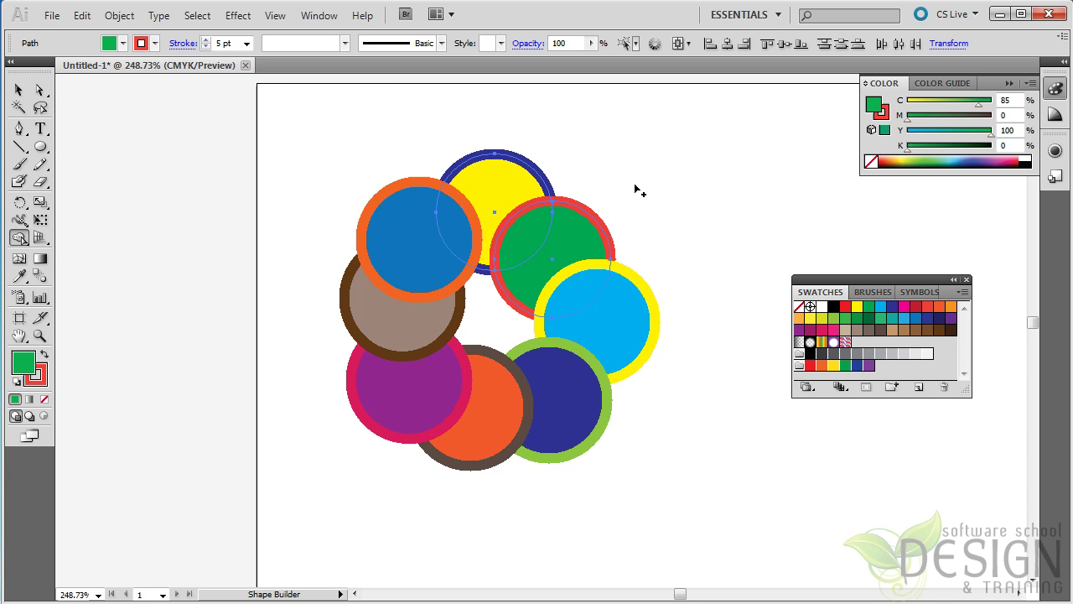
# Step: Select all eight circles and merge them into one cloud shape with Shape Builder
pyautogui.click(18, 90)
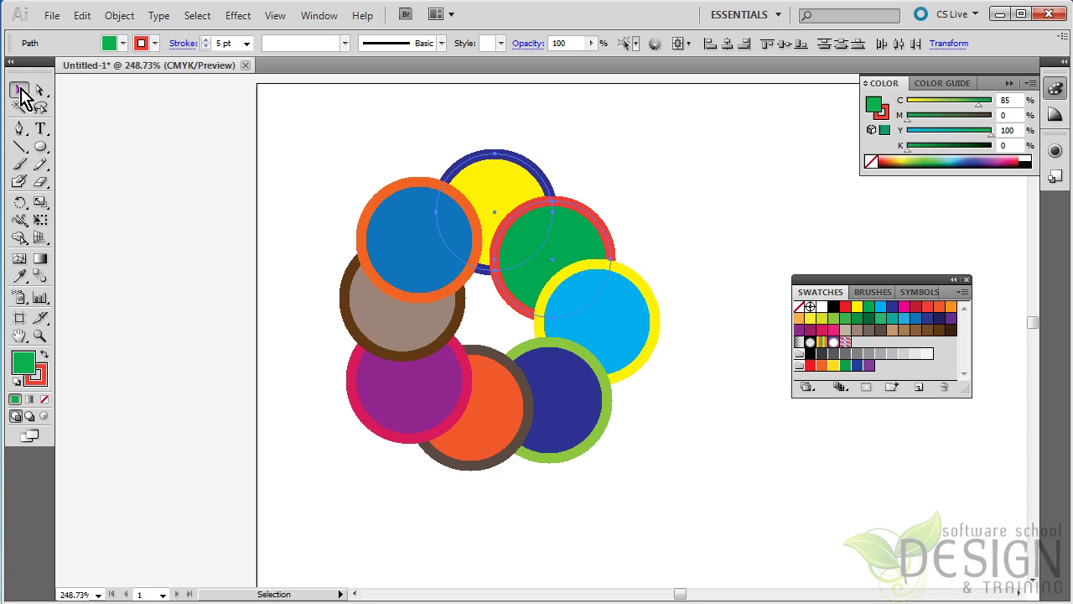
pyautogui.moveTo(309, 114); pyautogui.dragTo(679, 502)
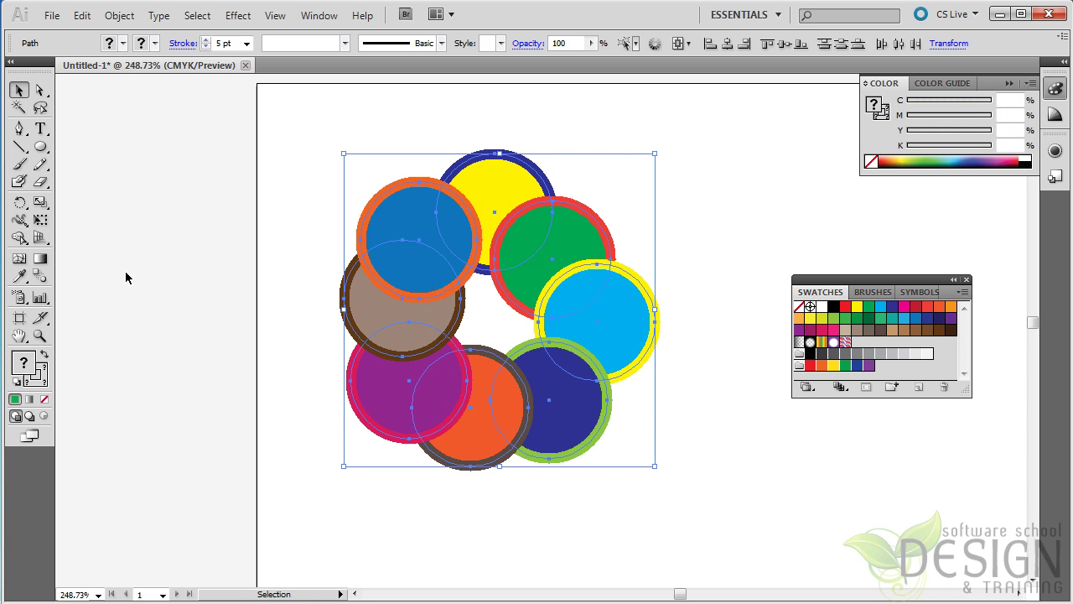
pyautogui.click(19, 237)
pyautogui.moveTo(391, 123)
pyautogui.mouseDown()
pyautogui.moveTo(540, 224)
pyautogui.moveTo(603, 289)
pyautogui.moveTo(597, 357)
pyautogui.moveTo(581, 383)
pyautogui.moveTo(495, 400)
pyautogui.moveTo(424, 393)
pyautogui.moveTo(449, 408)
pyautogui.moveTo(538, 419)
pyautogui.moveTo(602, 321)
pyautogui.moveTo(593, 282)
pyautogui.moveTo(522, 248)
pyautogui.moveTo(399, 282)
pyautogui.moveTo(406, 398)
pyautogui.moveTo(427, 415)
pyautogui.mouseUp()
pyautogui.moveTo(389, 116)
pyautogui.mouseDown()
pyautogui.moveTo(390, 134)
pyautogui.moveTo(430, 101)
pyautogui.moveTo(427, 110)
pyautogui.mouseUp()
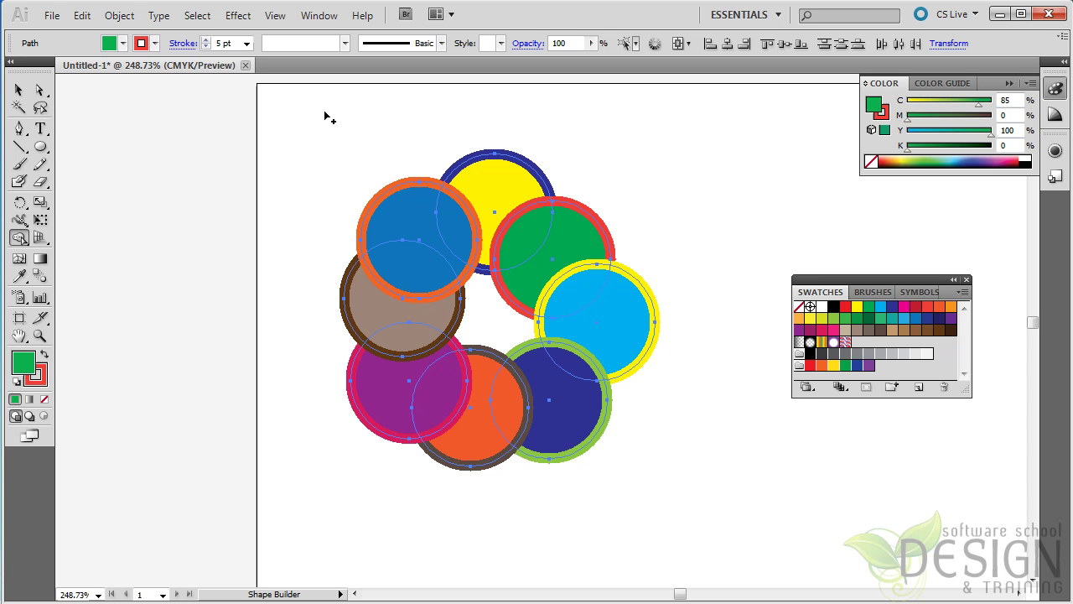
pyautogui.moveTo(325, 112); pyautogui.dragTo(349, 176)
pyautogui.moveTo(353, 181)
pyautogui.mouseDown()
pyautogui.moveTo(388, 247)
pyautogui.moveTo(466, 315)
pyautogui.moveTo(595, 386)
pyautogui.moveTo(630, 468)
pyautogui.moveTo(702, 507)
pyautogui.mouseUp()
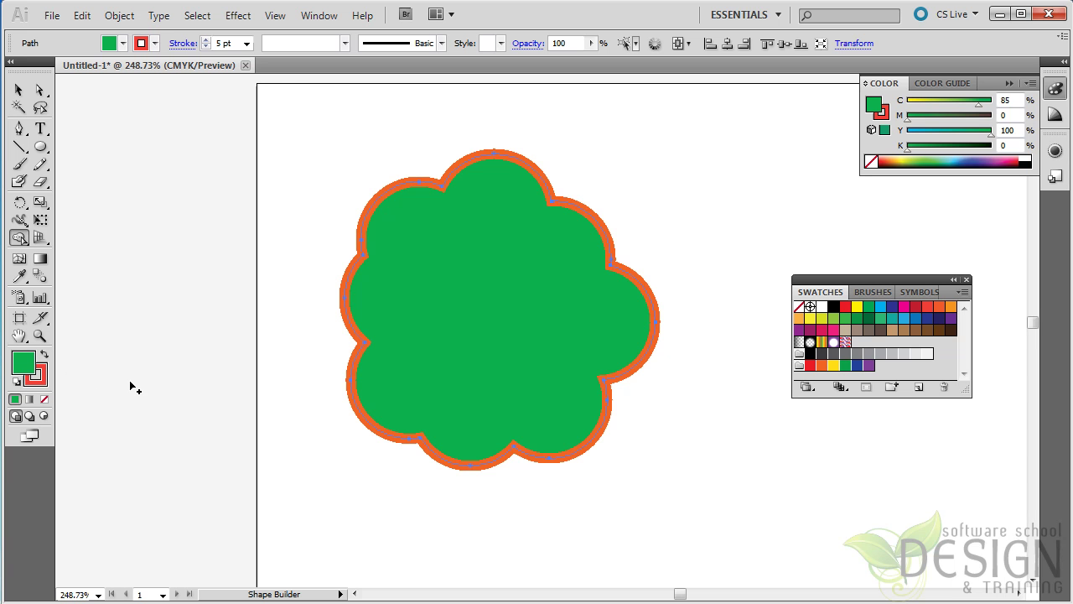
# Step: Give the cloud shape a yellow fill and a navy blue stroke
pyautogui.click(18, 89)
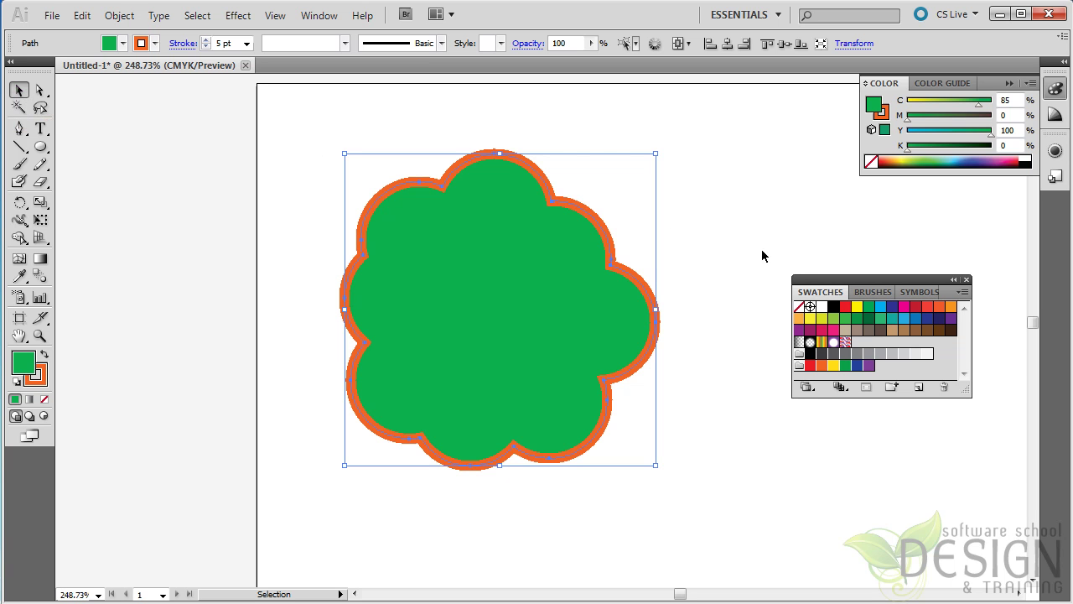
pyautogui.click(857, 307)
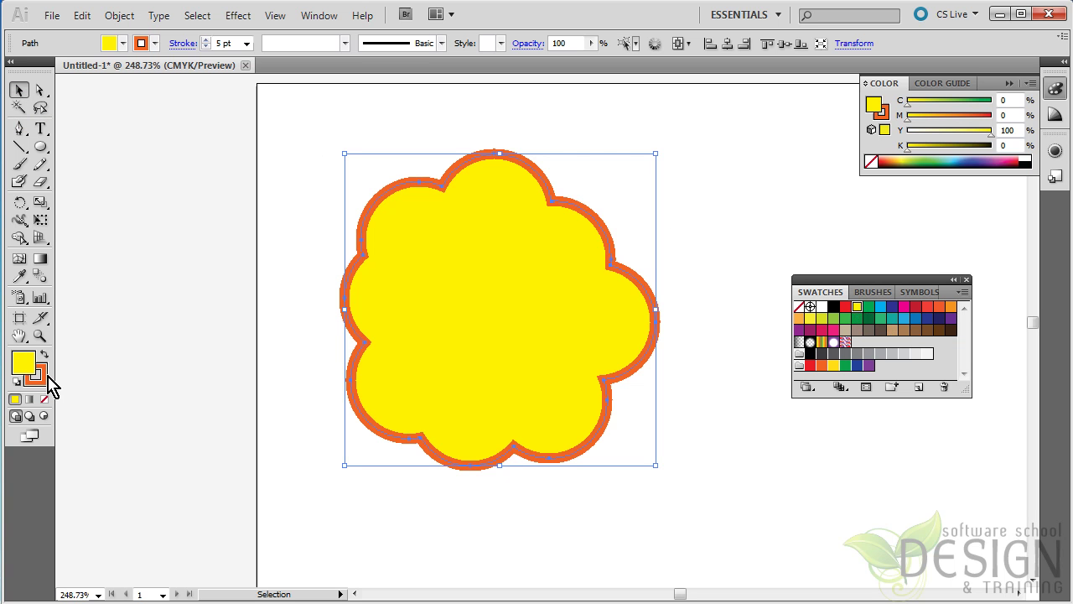
pyautogui.click(46, 379)
pyautogui.click(891, 308)
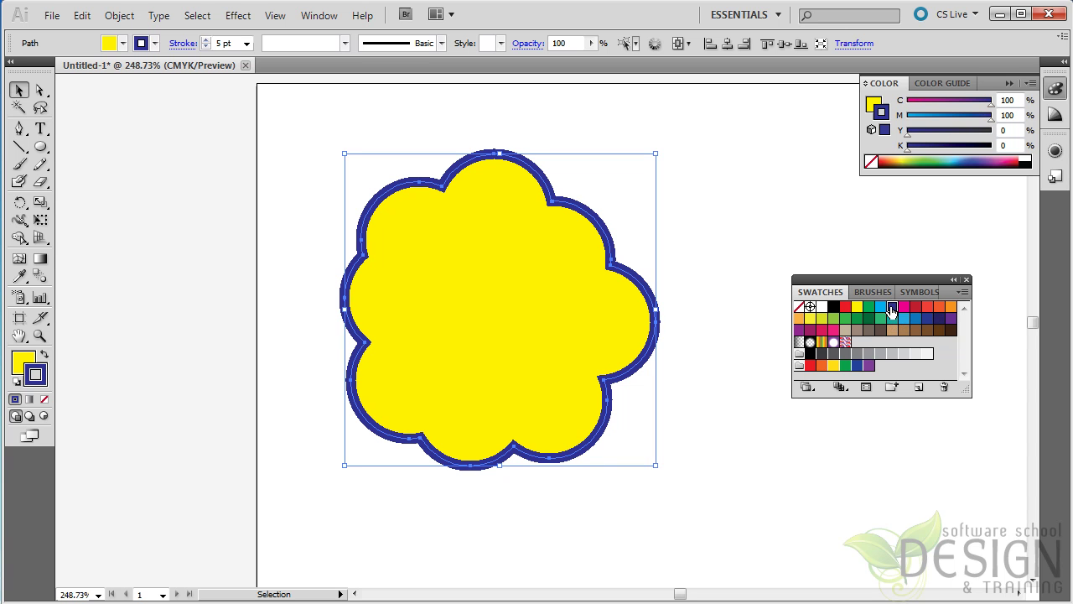
pyautogui.click(209, 218)
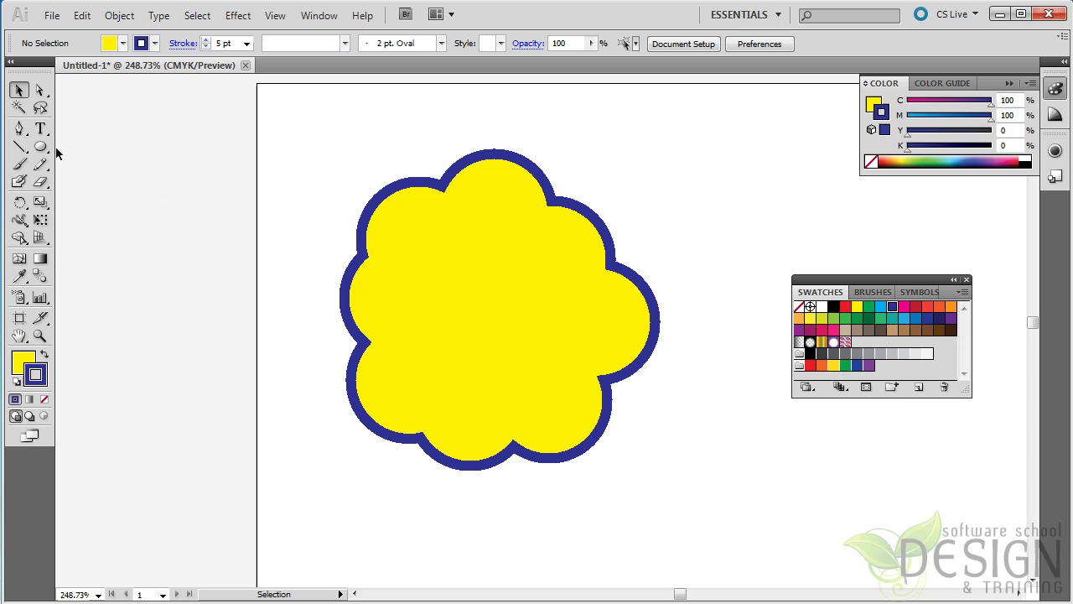
# Step: Draw a square covering the flower with no outline and a tan fill
pyautogui.moveTo(39, 146); pyautogui.dragTo(78, 150)
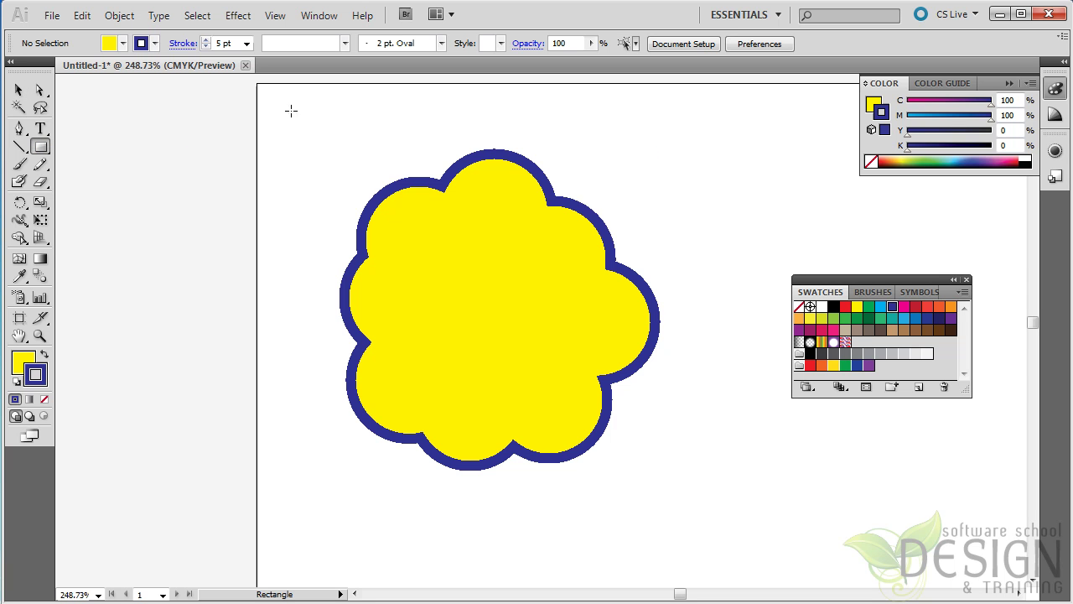
pyautogui.moveTo(288, 97)
pyautogui.mouseDown()
pyautogui.moveTo(505, 388)
pyautogui.moveTo(677, 511)
pyautogui.moveTo(730, 528)
pyautogui.mouseUp()
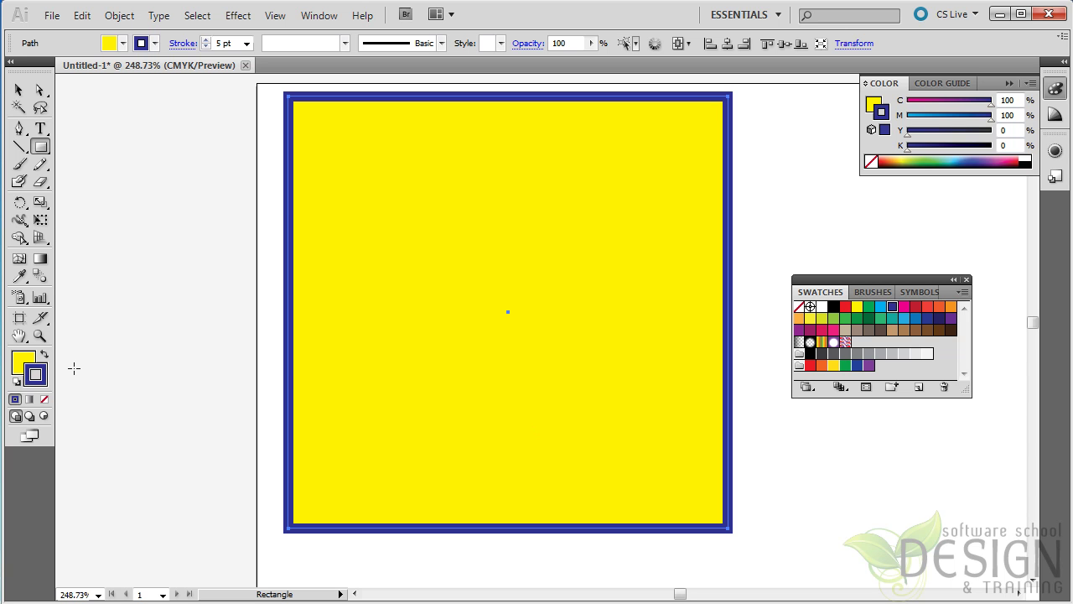
pyautogui.click(797, 307)
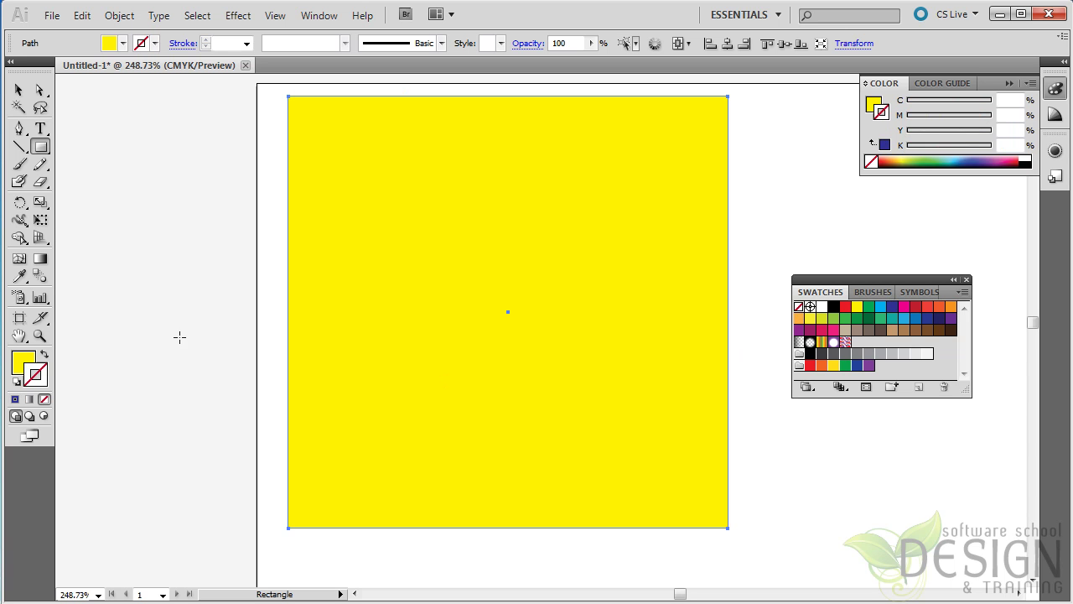
pyautogui.click(18, 365)
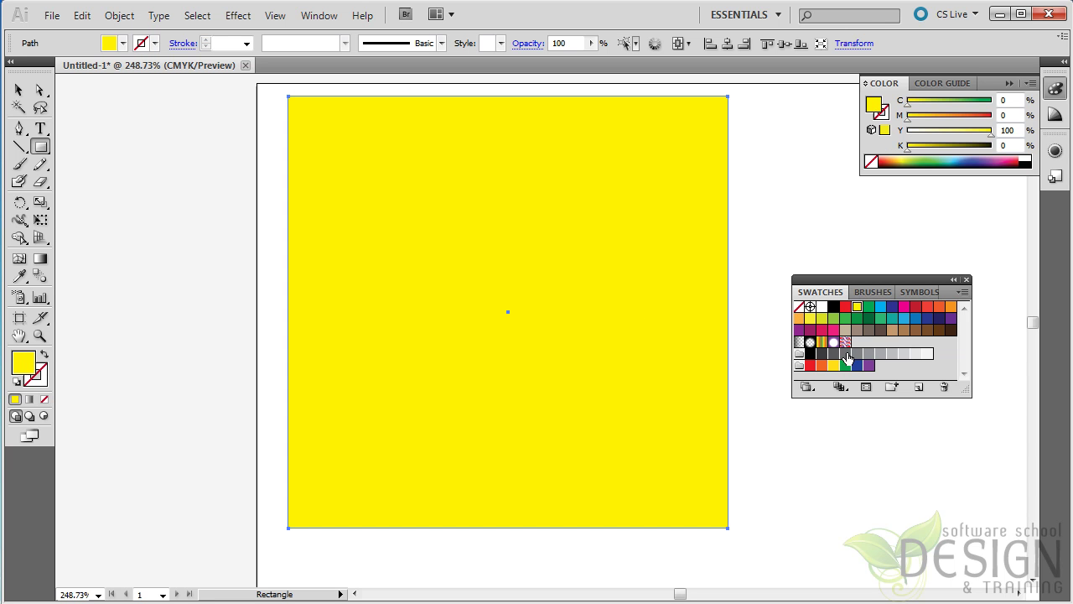
pyautogui.click(892, 330)
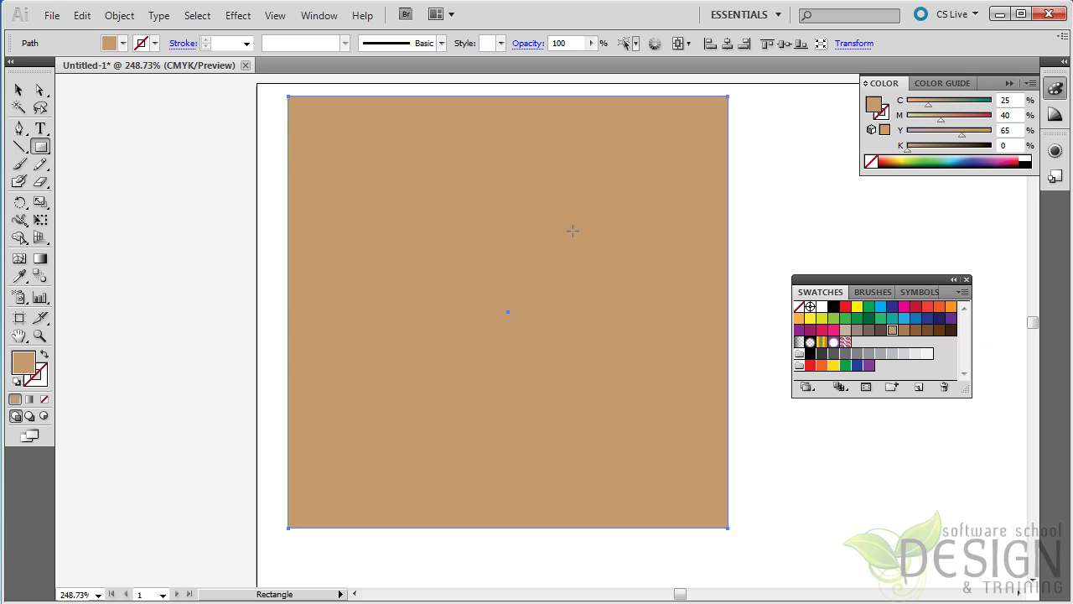
# Step: Send the tan square to the back, behind the flower
pyautogui.click(18, 89)
pyautogui.rightClick(345, 155)
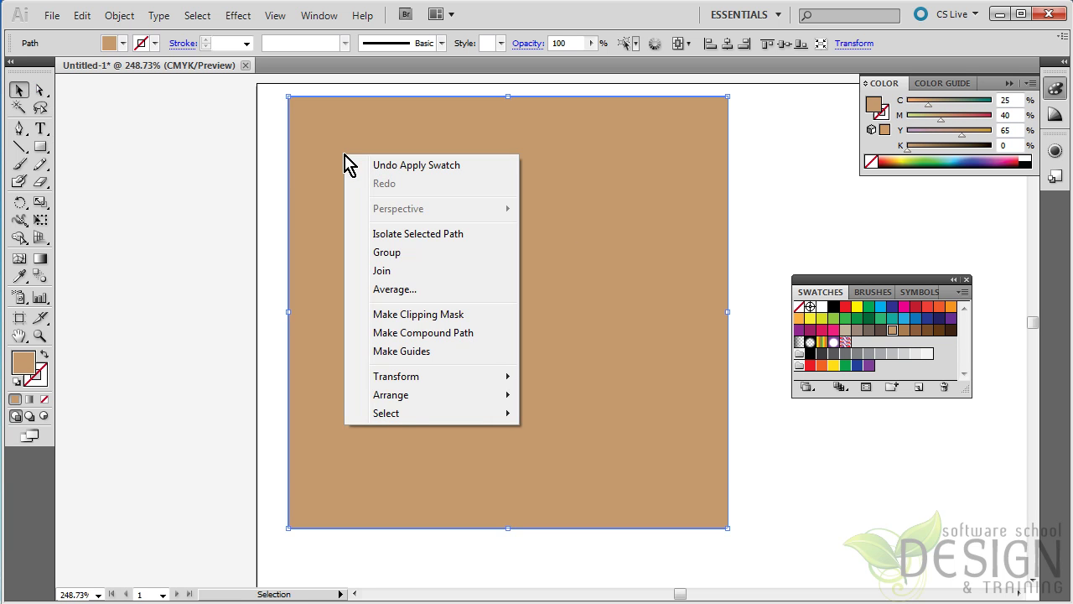
pyautogui.moveTo(486, 395)
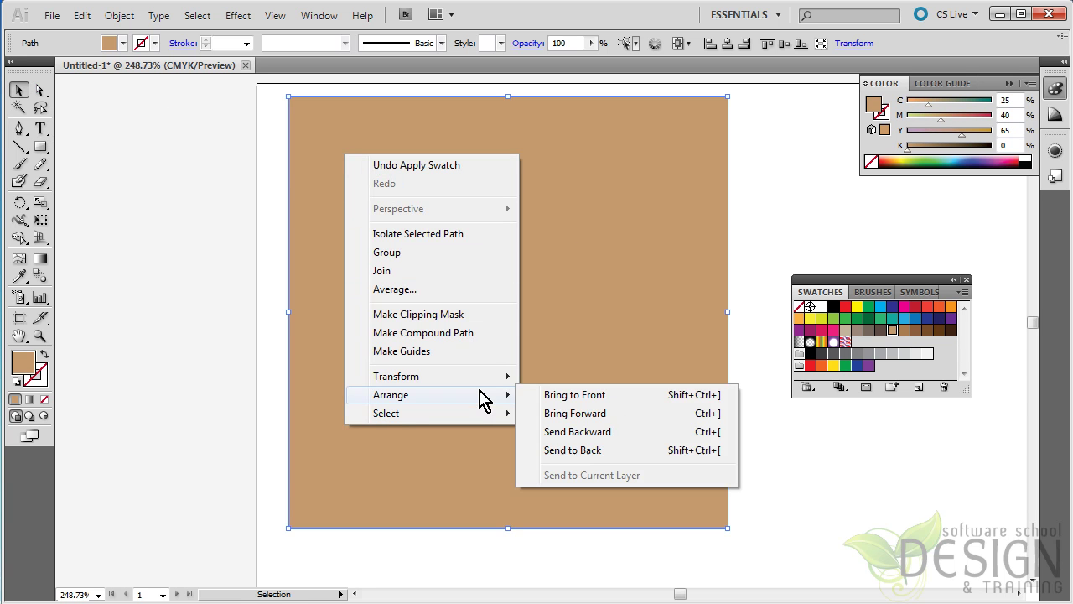
pyautogui.click(563, 454)
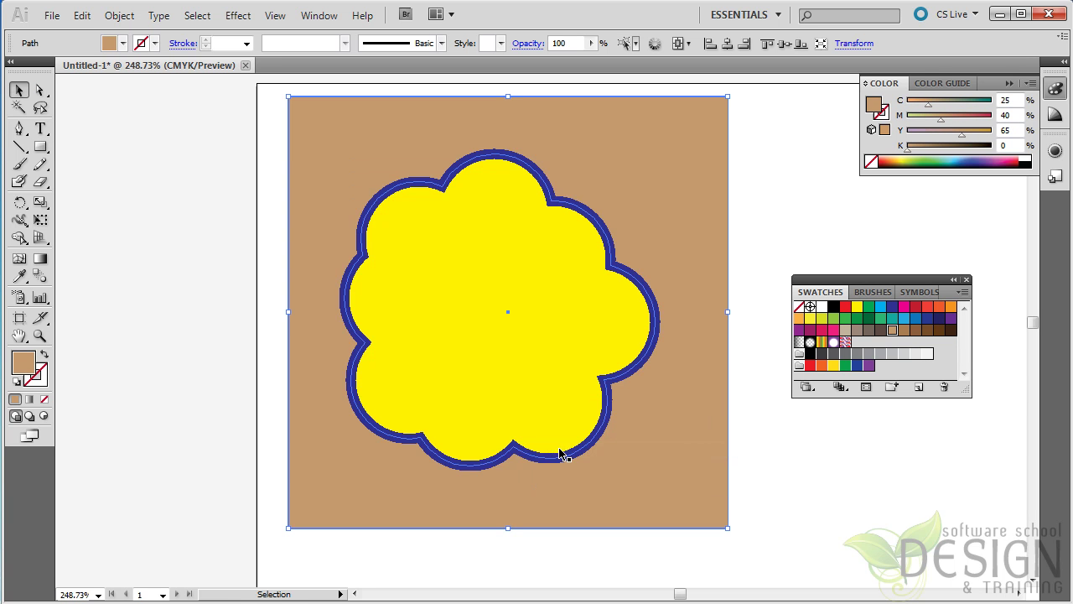
pyautogui.click(185, 249)
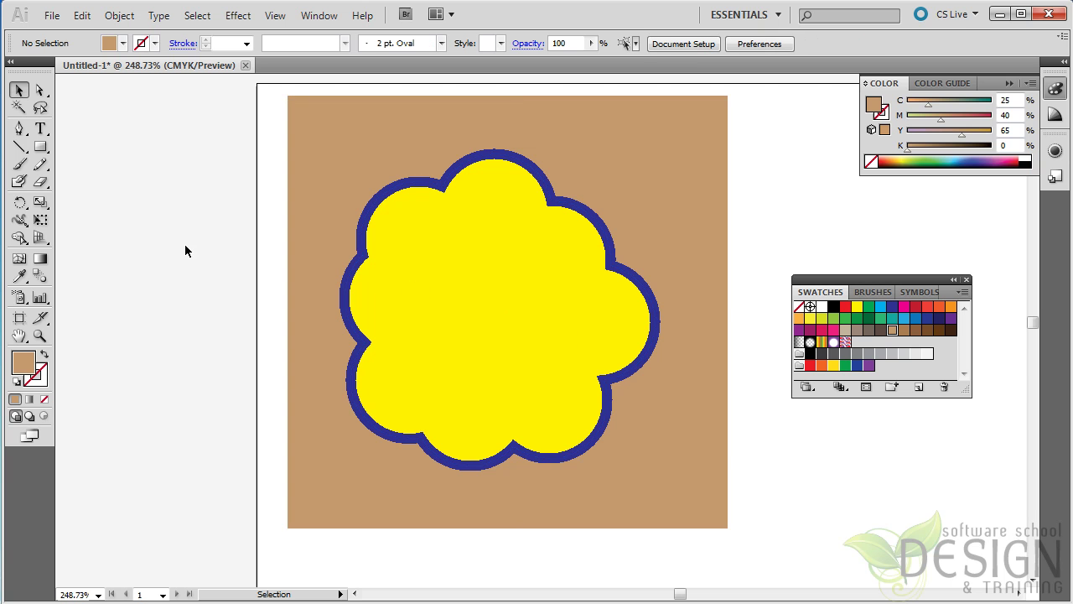
pyautogui.click(41, 148)
# Step: Alt+Shift-drag an ellipse from the flower's centre to form a 1.21 in circle
pyautogui.moveTo(44, 160); pyautogui.dragTo(102, 184)
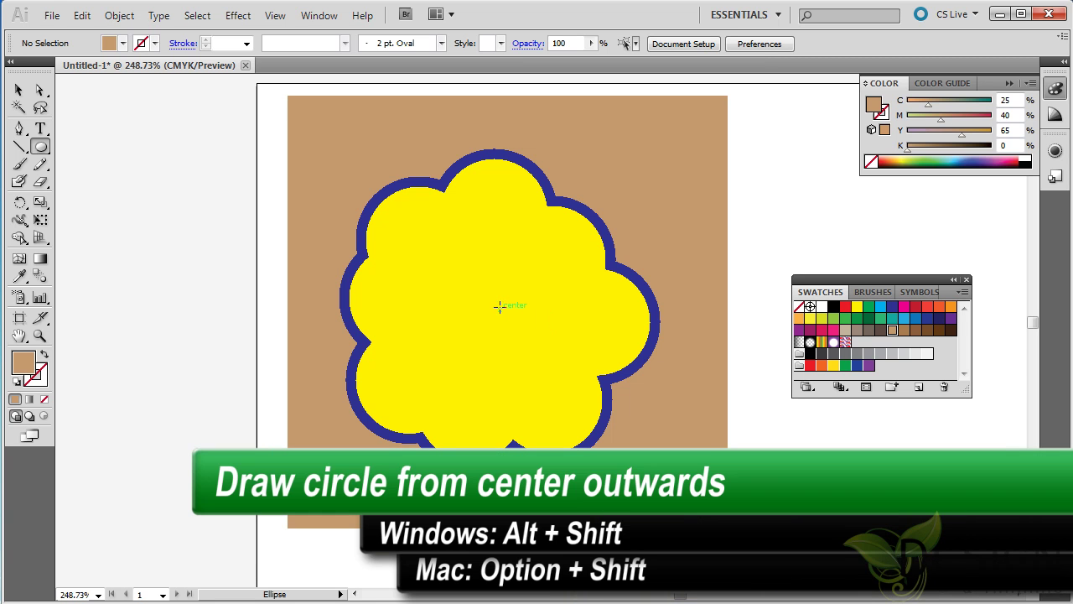
pyautogui.moveTo(499, 307); pyautogui.dragTo(590, 385)
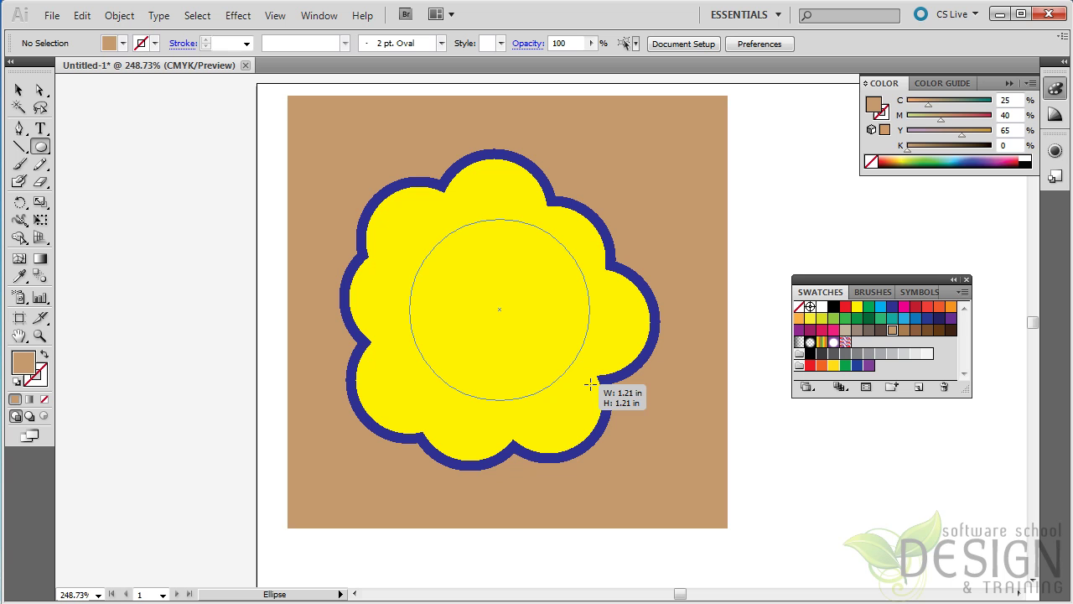
pyautogui.moveTo(590, 384)
pyautogui.mouseDown()
pyautogui.moveTo(603, 411)
pyautogui.moveTo(580, 394)
pyautogui.mouseUp()
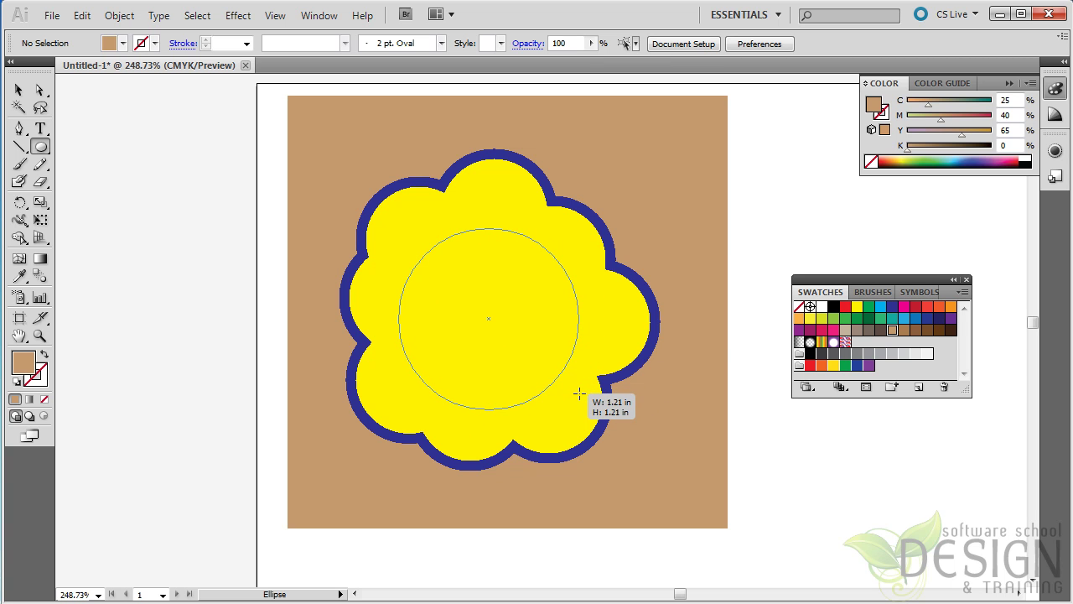
pyautogui.moveTo(579, 394); pyautogui.dragTo(579, 391)
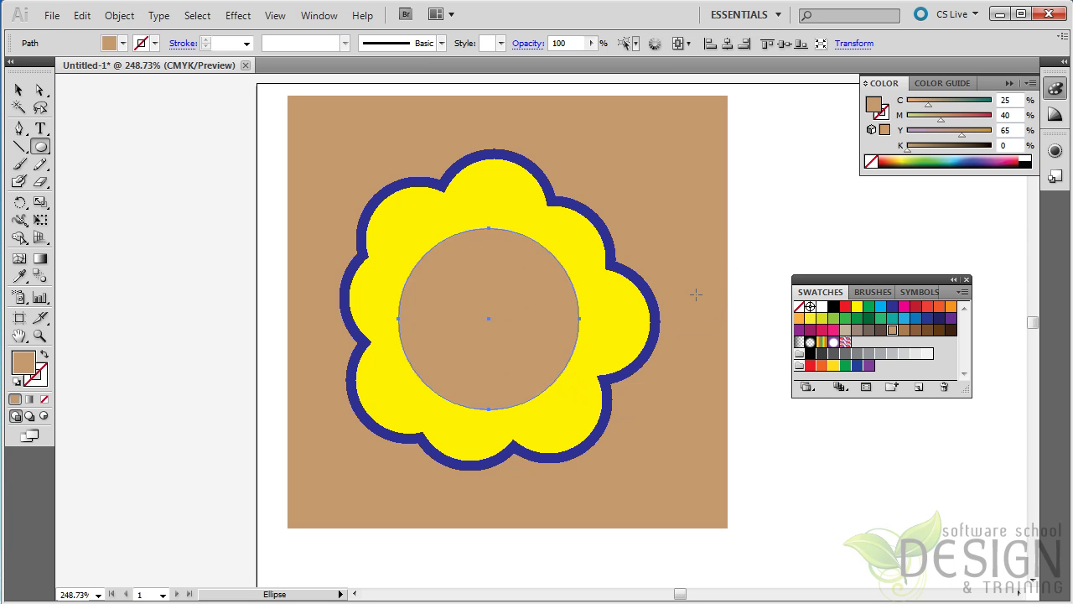
# Step: Fill the centre circle red, select it with the flower, and delete it with Shape Builder
pyautogui.click(20, 91)
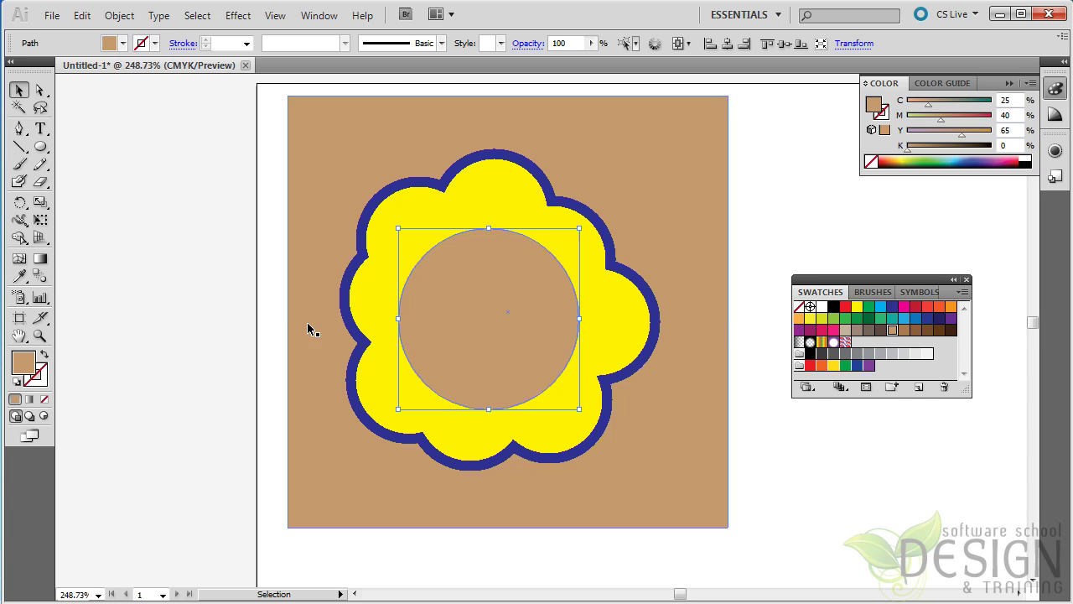
pyautogui.click(845, 307)
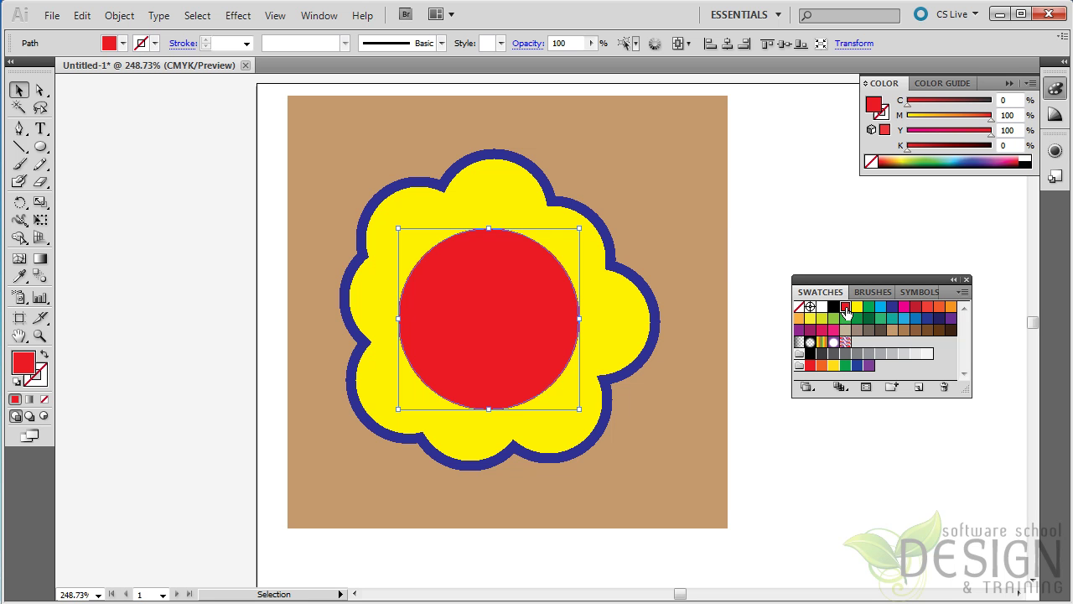
pyautogui.keyDown('shift'); pyautogui.click(501, 194); pyautogui.keyUp('shift')
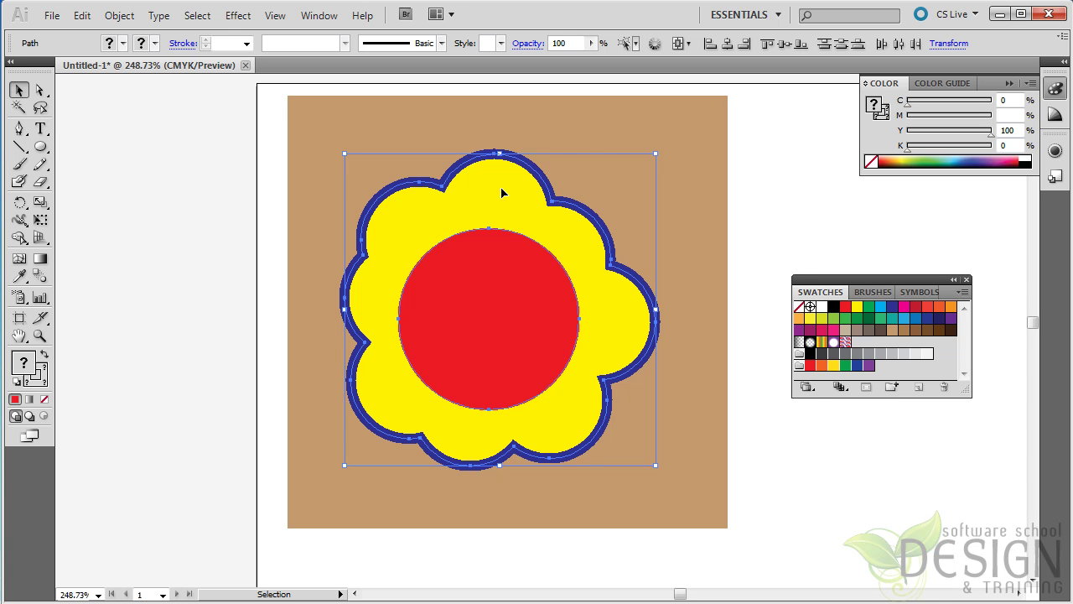
pyautogui.click(17, 240)
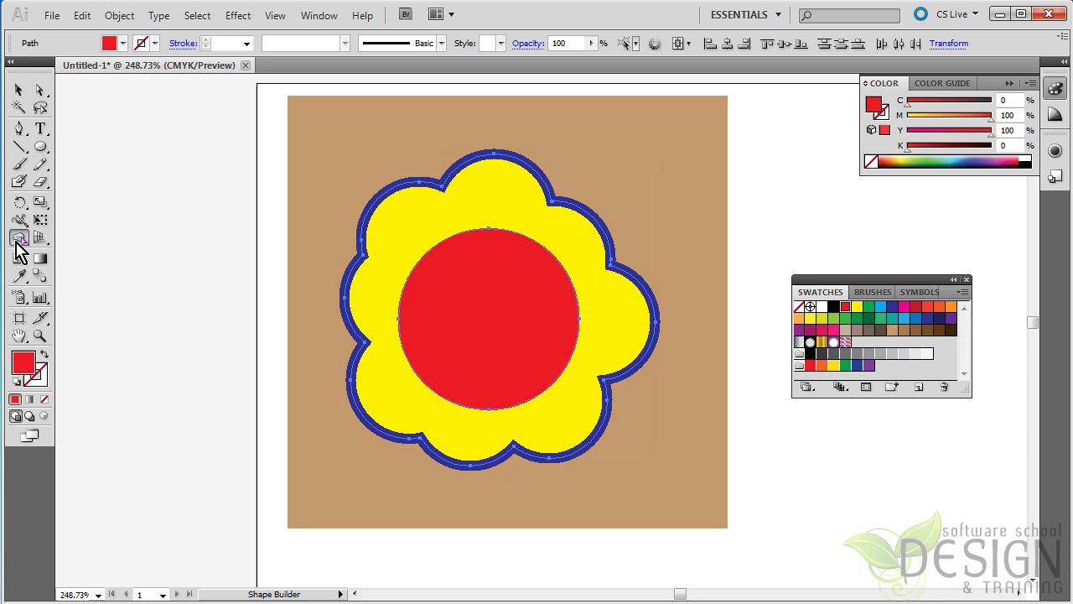
pyautogui.keyDown('alt'); pyautogui.click(508, 288); pyautogui.keyUp('alt')
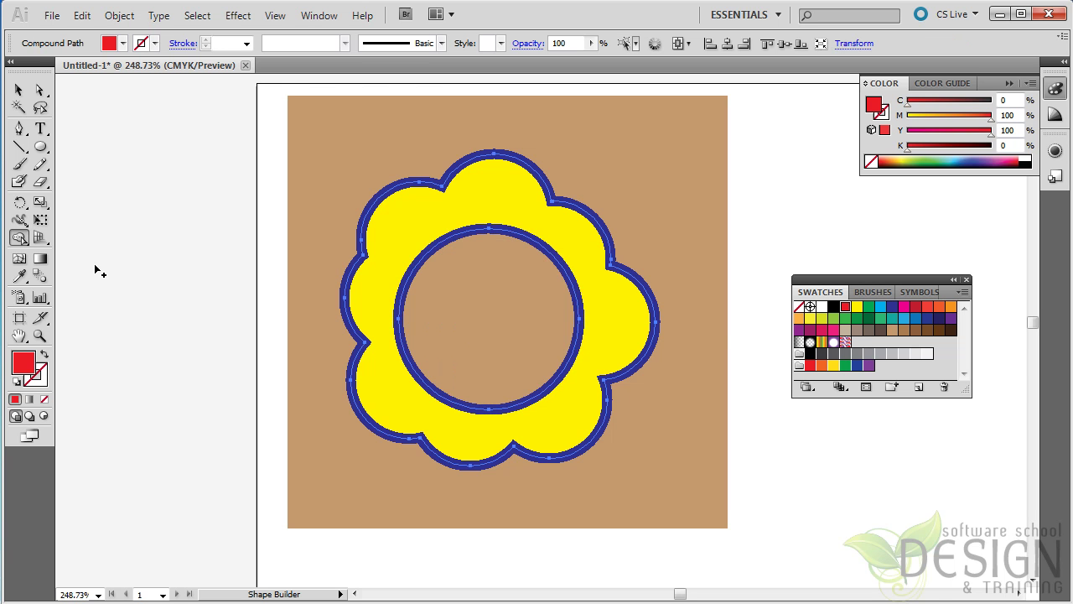
pyautogui.click(19, 90)
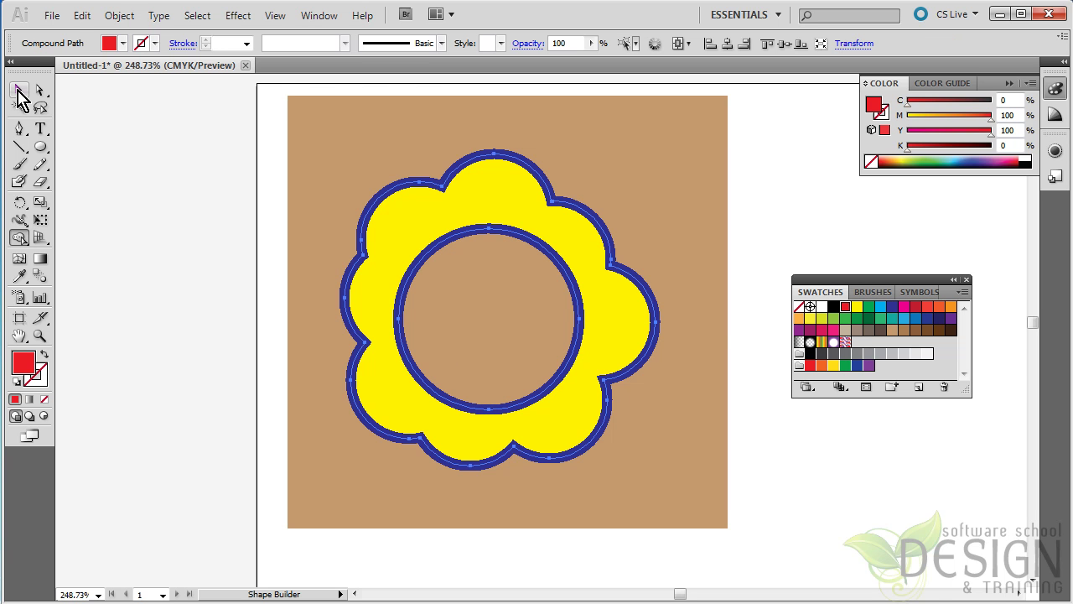
# Step: Try several swatches on the background square, settle on crimson, and nudge the flower slightly up
pyautogui.click(155, 263)
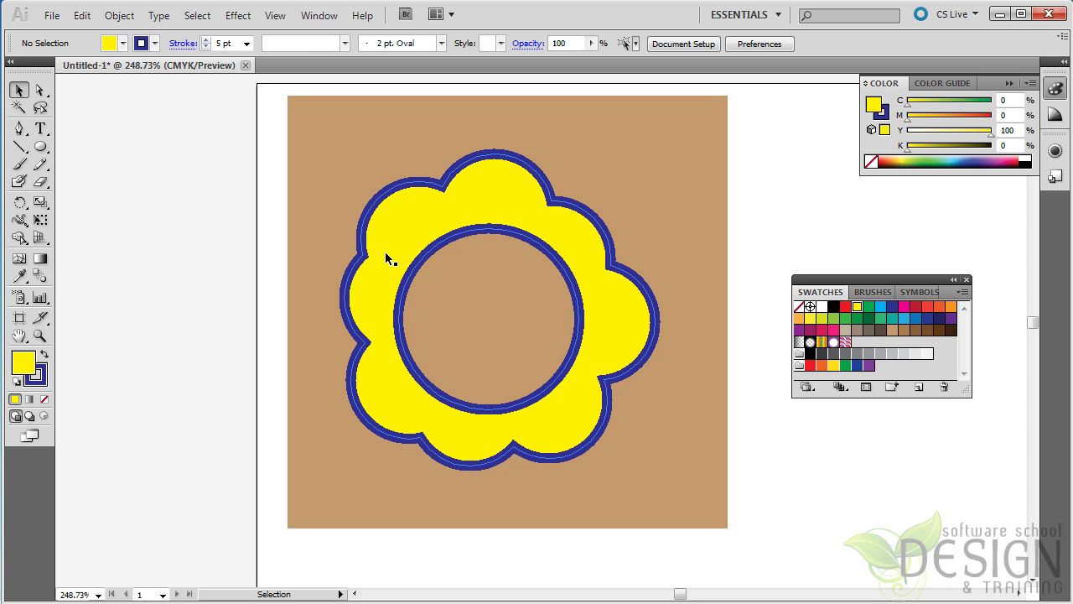
pyautogui.click(690, 126)
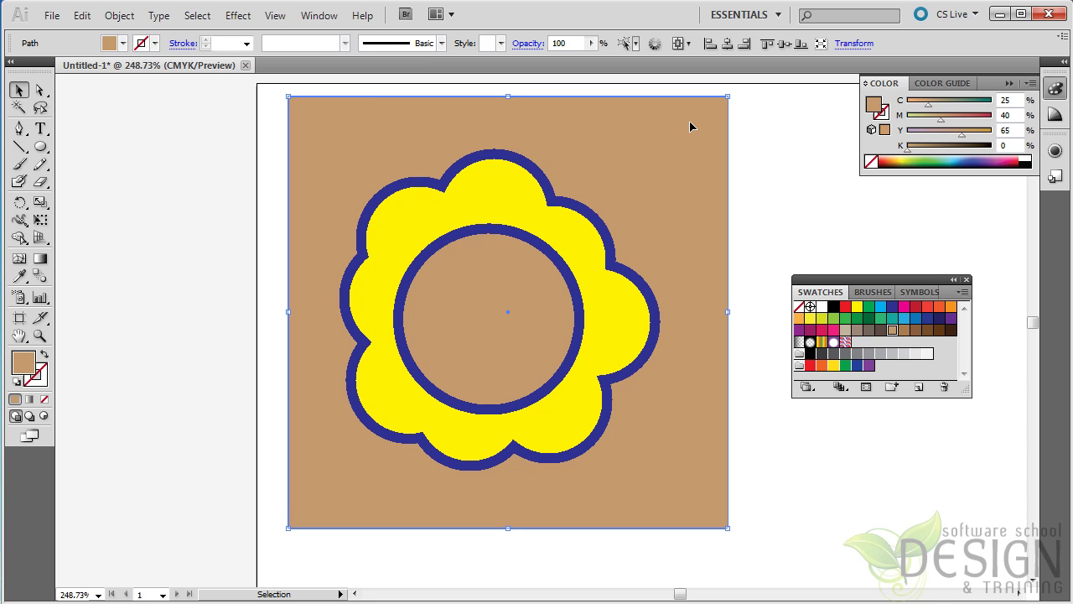
pyautogui.click(838, 320)
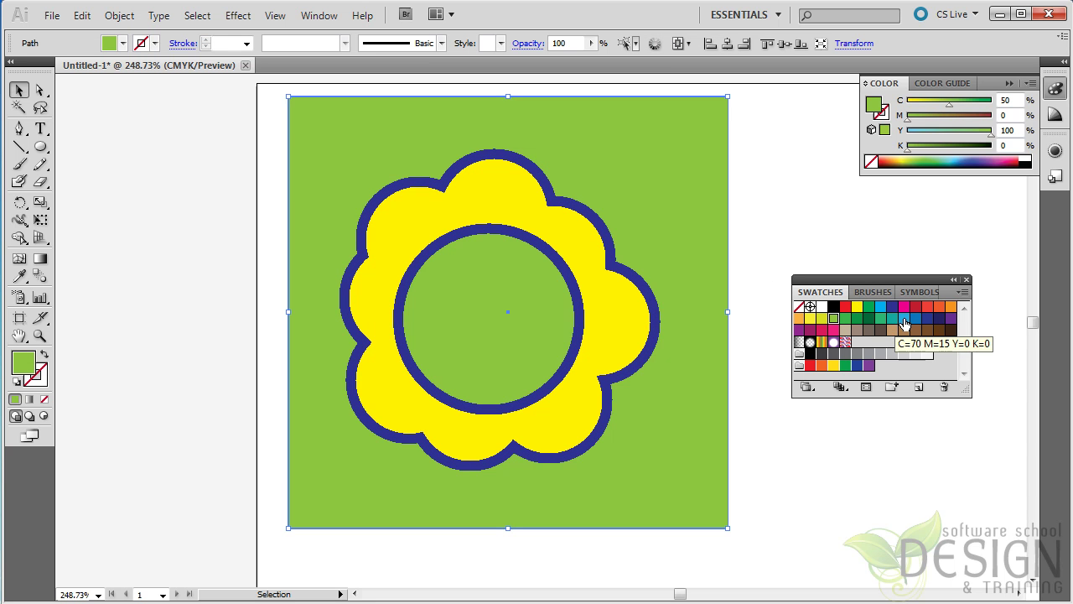
pyautogui.click(903, 322)
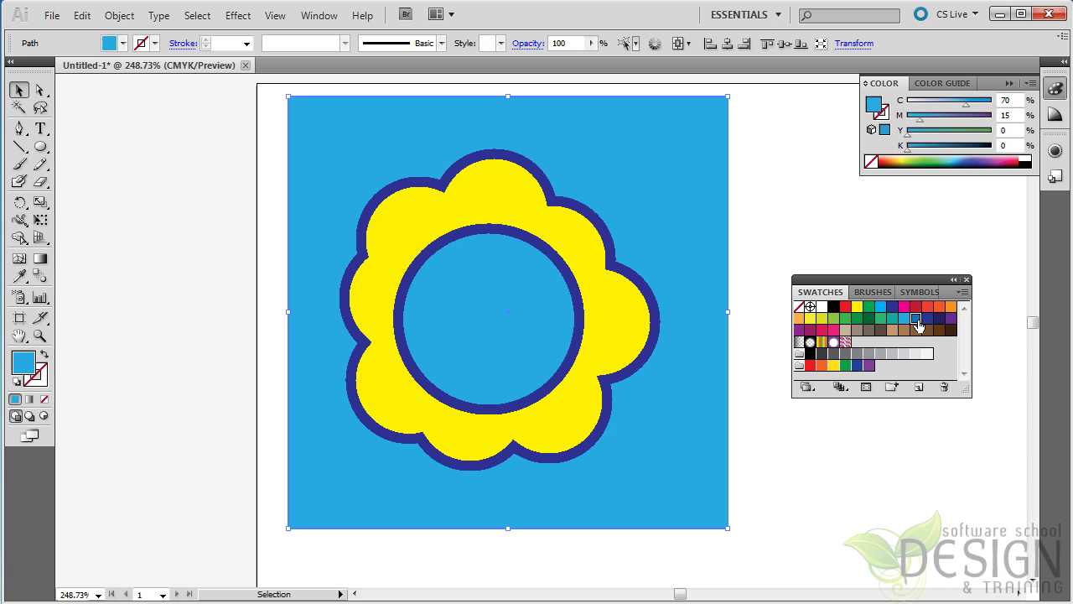
pyautogui.click(916, 319)
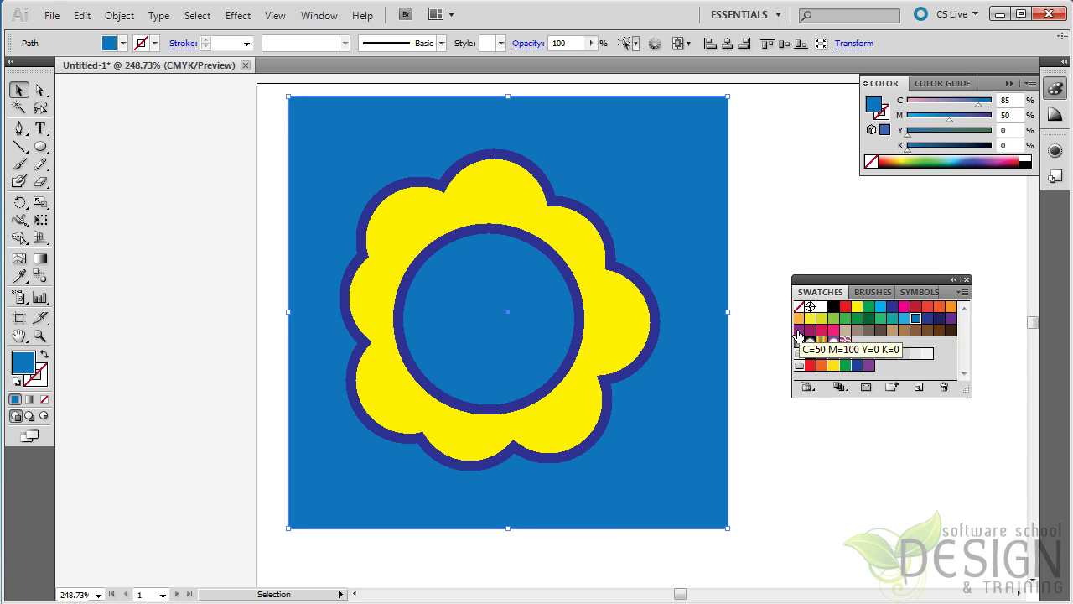
pyautogui.click(798, 332)
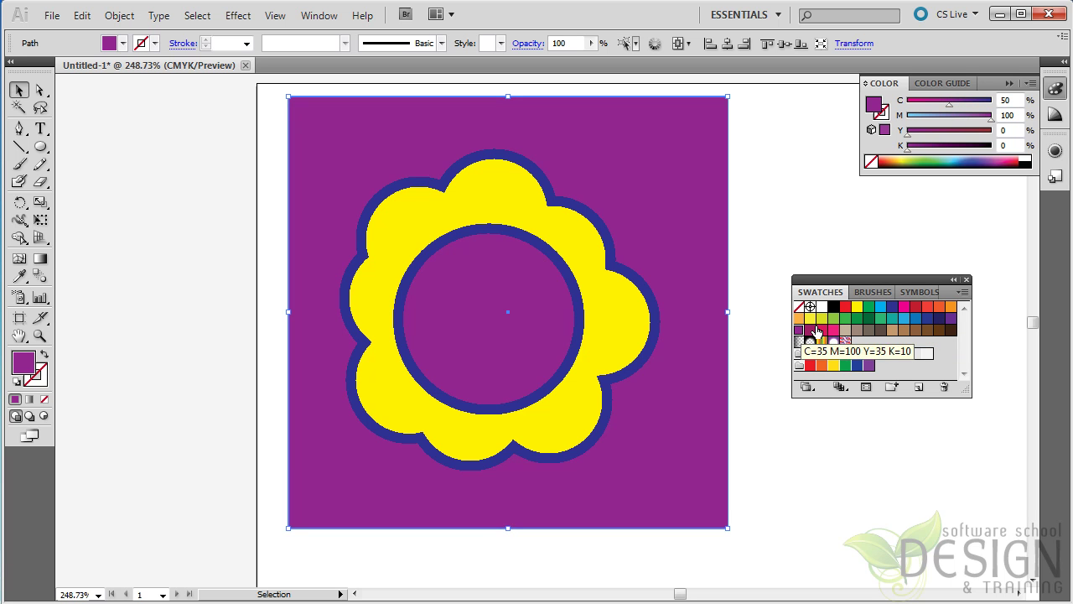
pyautogui.click(821, 329)
pyautogui.click(553, 239)
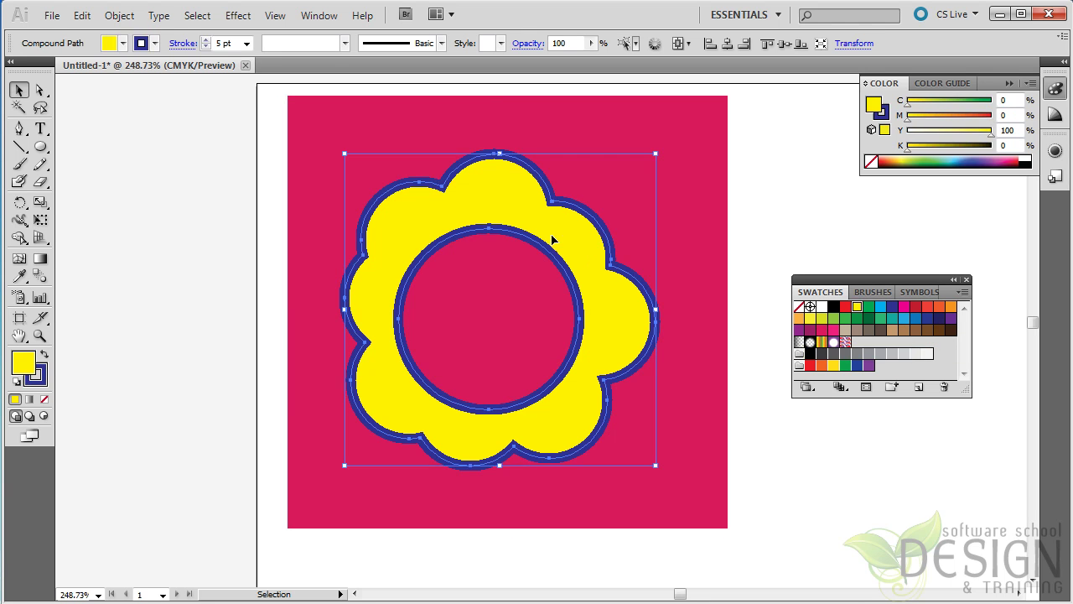
pyautogui.moveTo(512, 233); pyautogui.dragTo(510, 205)
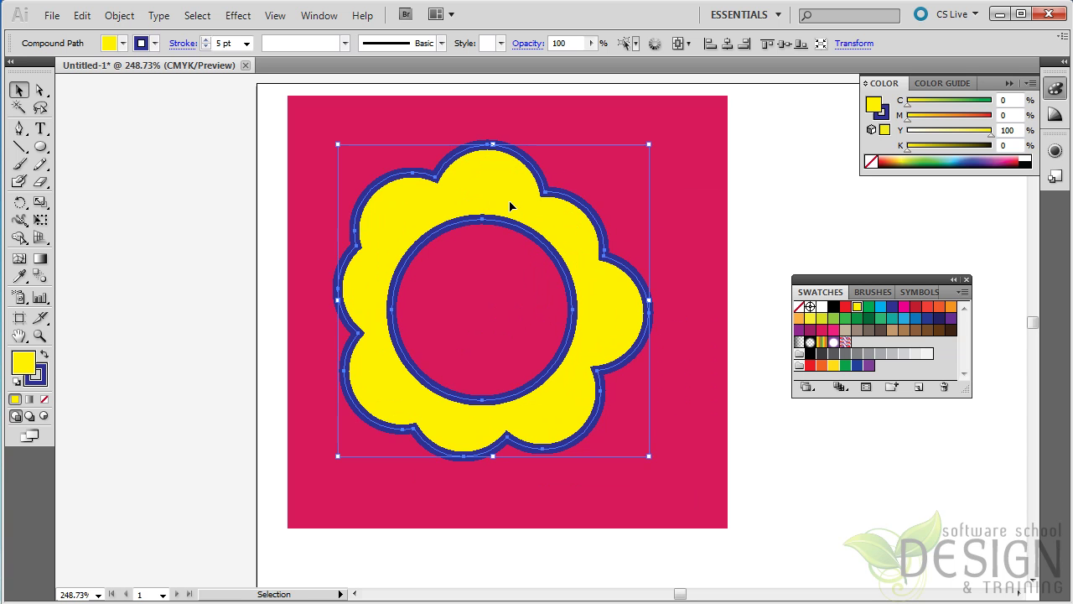